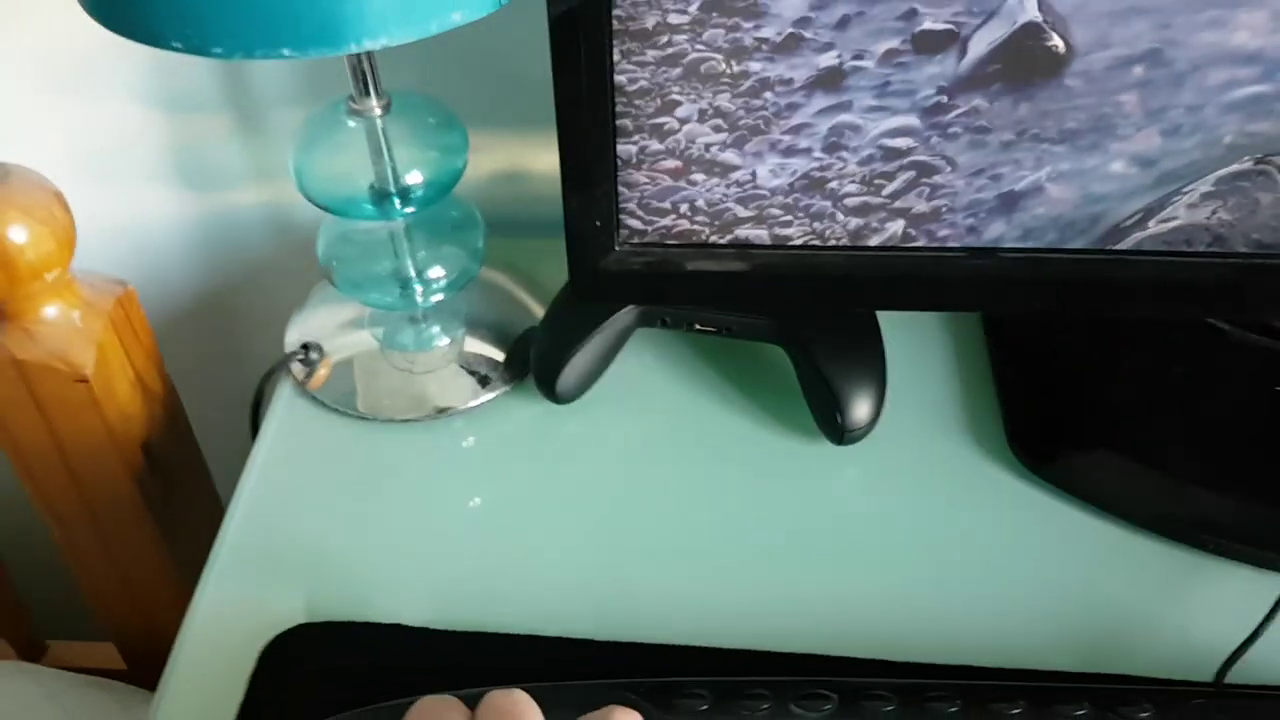
Press Space to wake the PC and bring up the Windows PIN sign-in screen.
key(space)
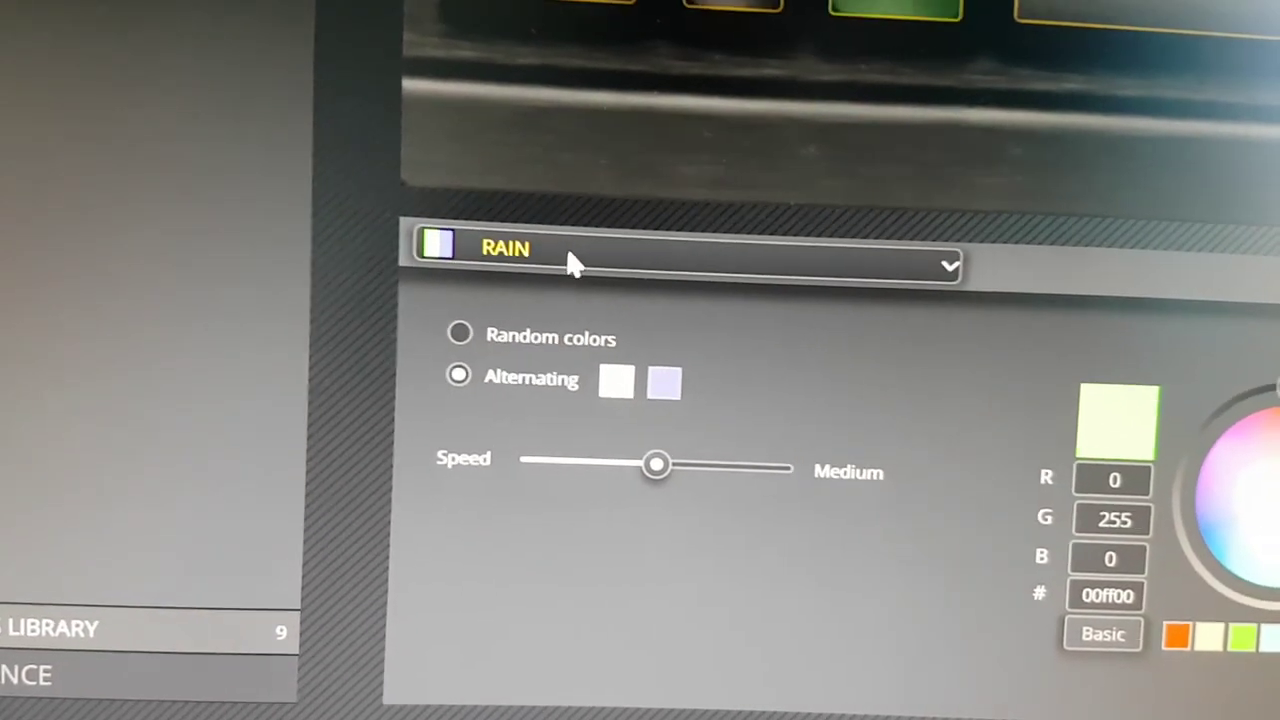
Check the Rain layer's effect type list and keep Rain selected.
click(570, 262)
click(570, 385)
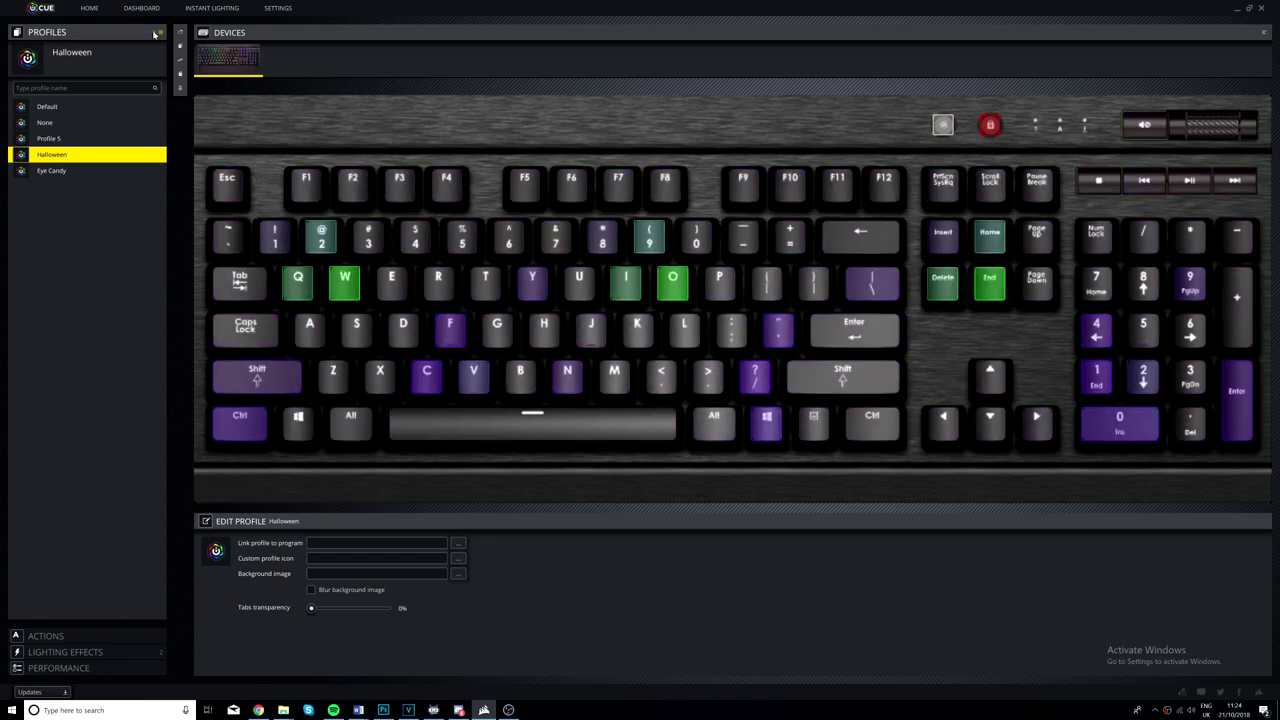
Add a new blank keyboard profile named Christmas.
click(156, 34)
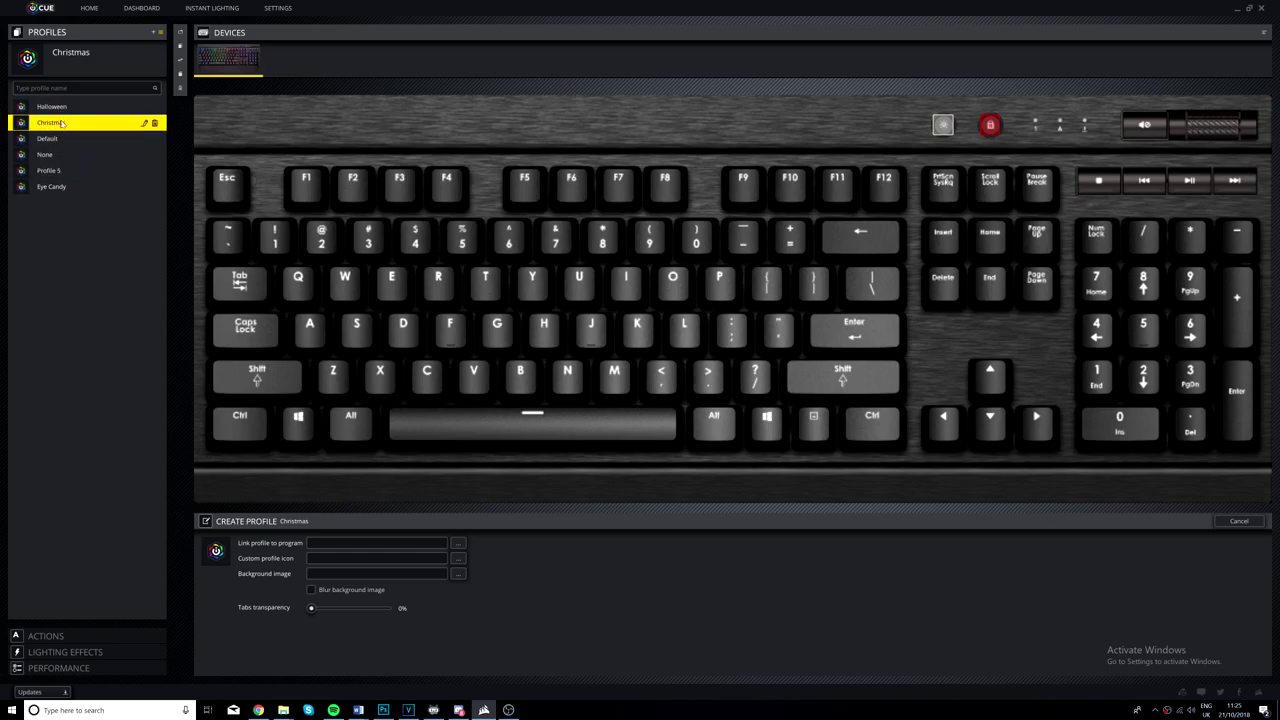
click(104, 38)
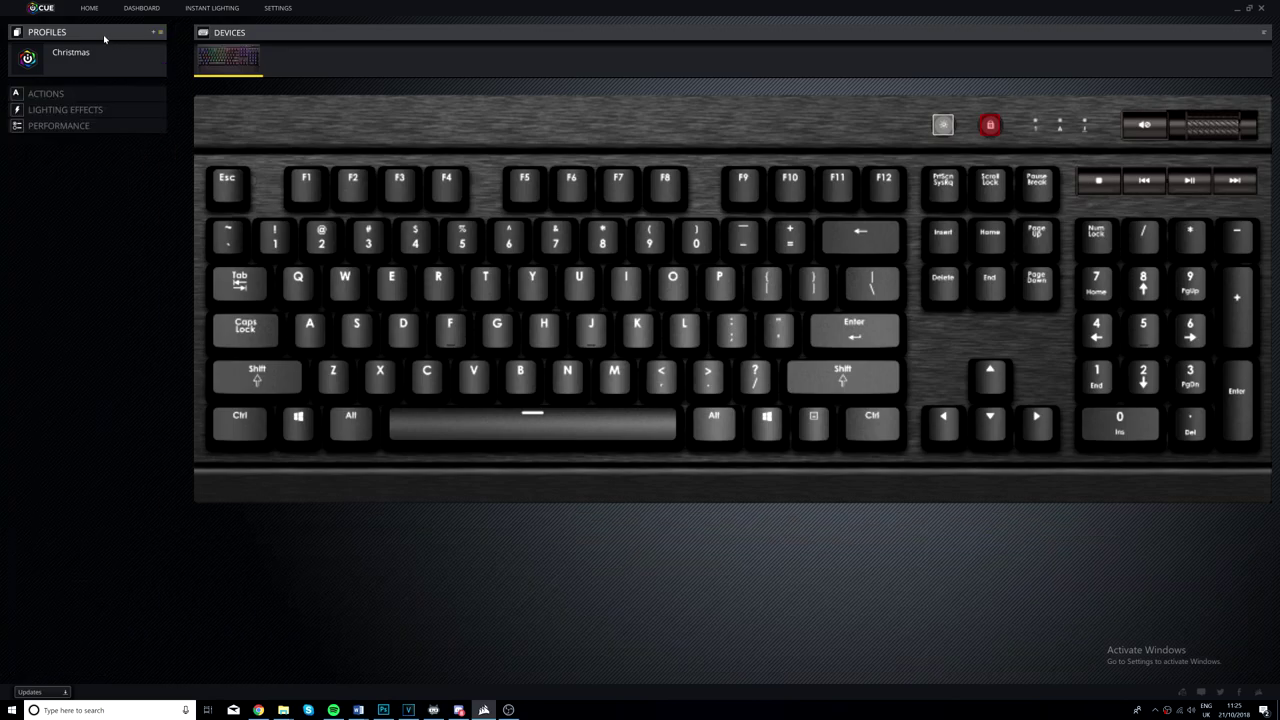
Add a Static Color lighting layer to the Christmas profile, set to red ff2100.
click(60, 110)
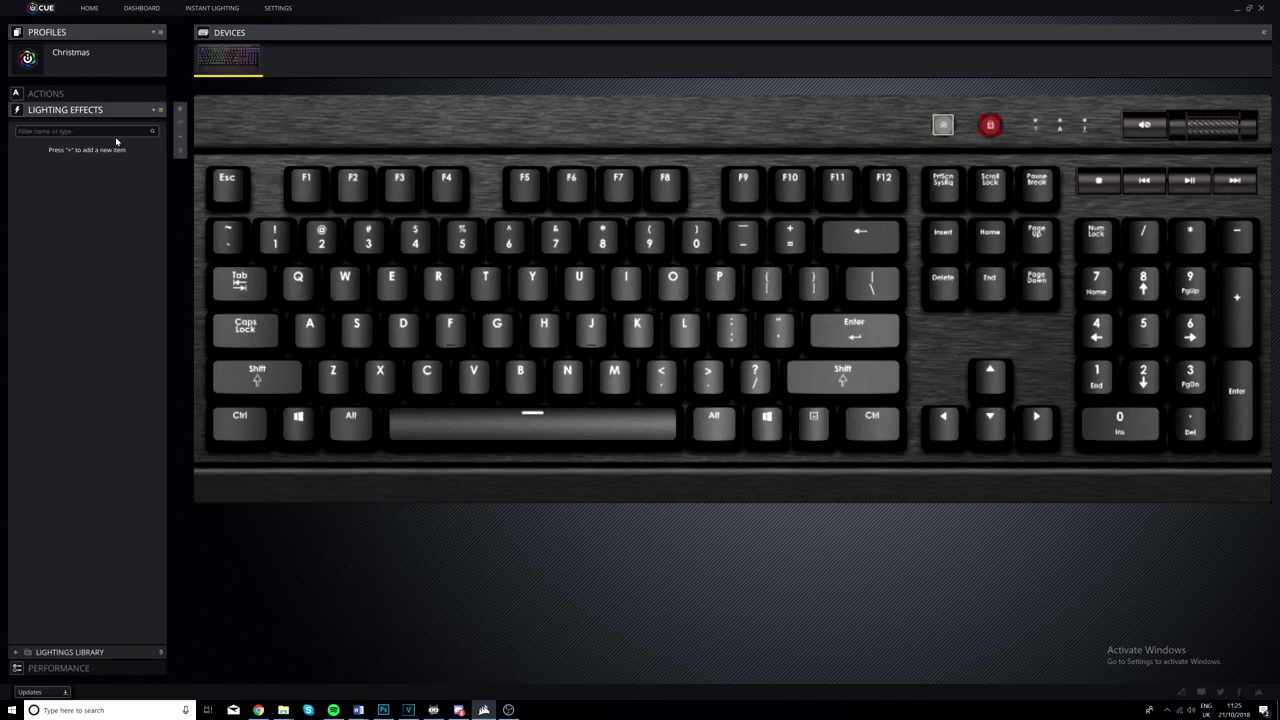
click(152, 116)
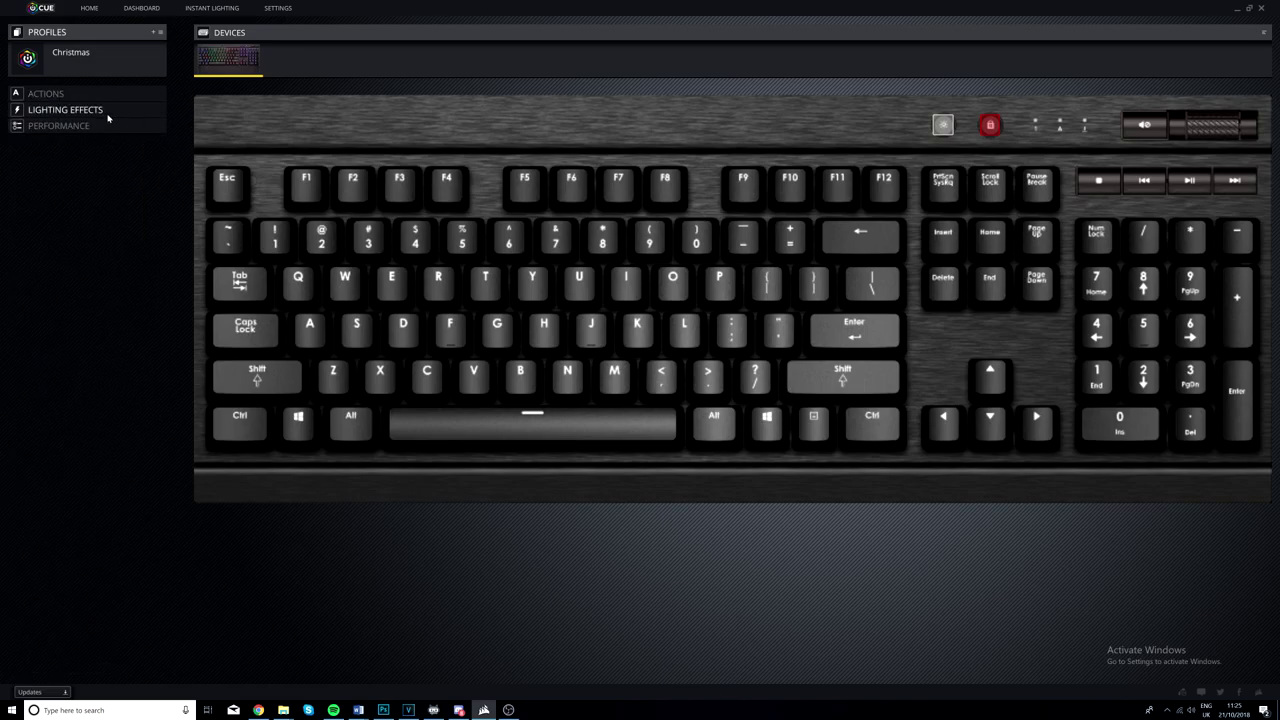
click(108, 116)
click(155, 110)
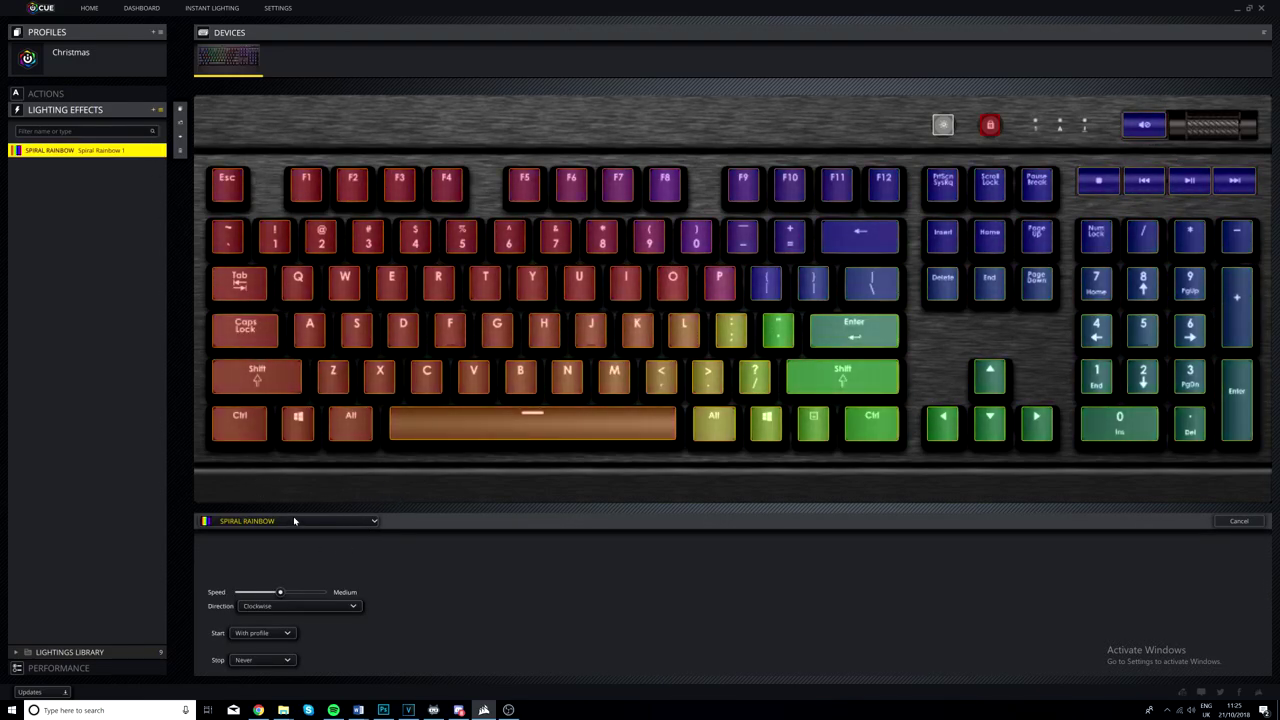
click(293, 518)
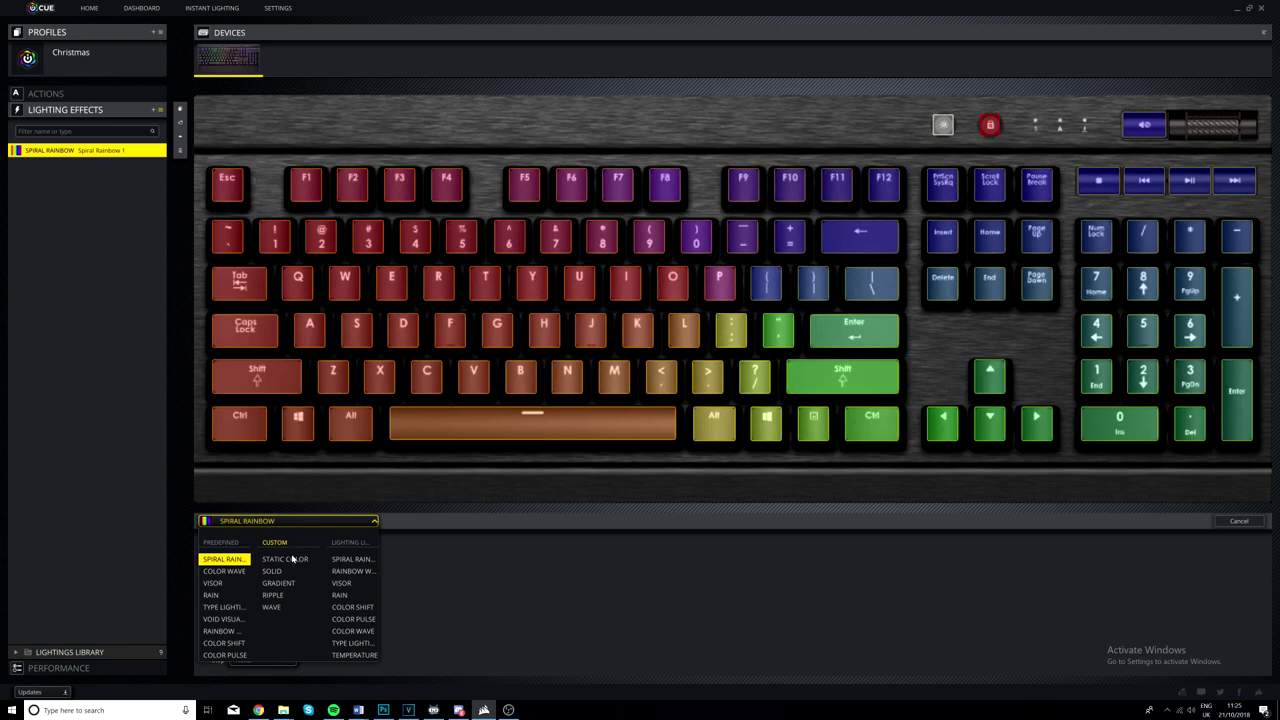
click(291, 559)
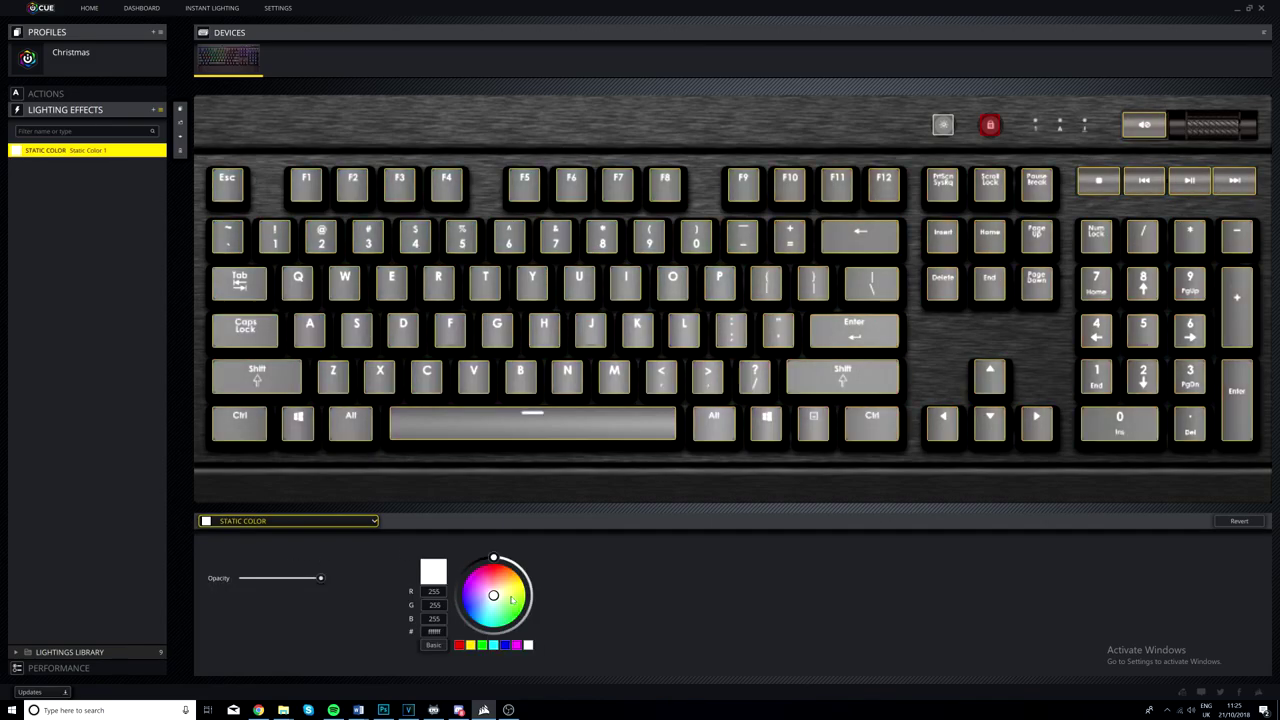
drag(494, 597, 490, 555)
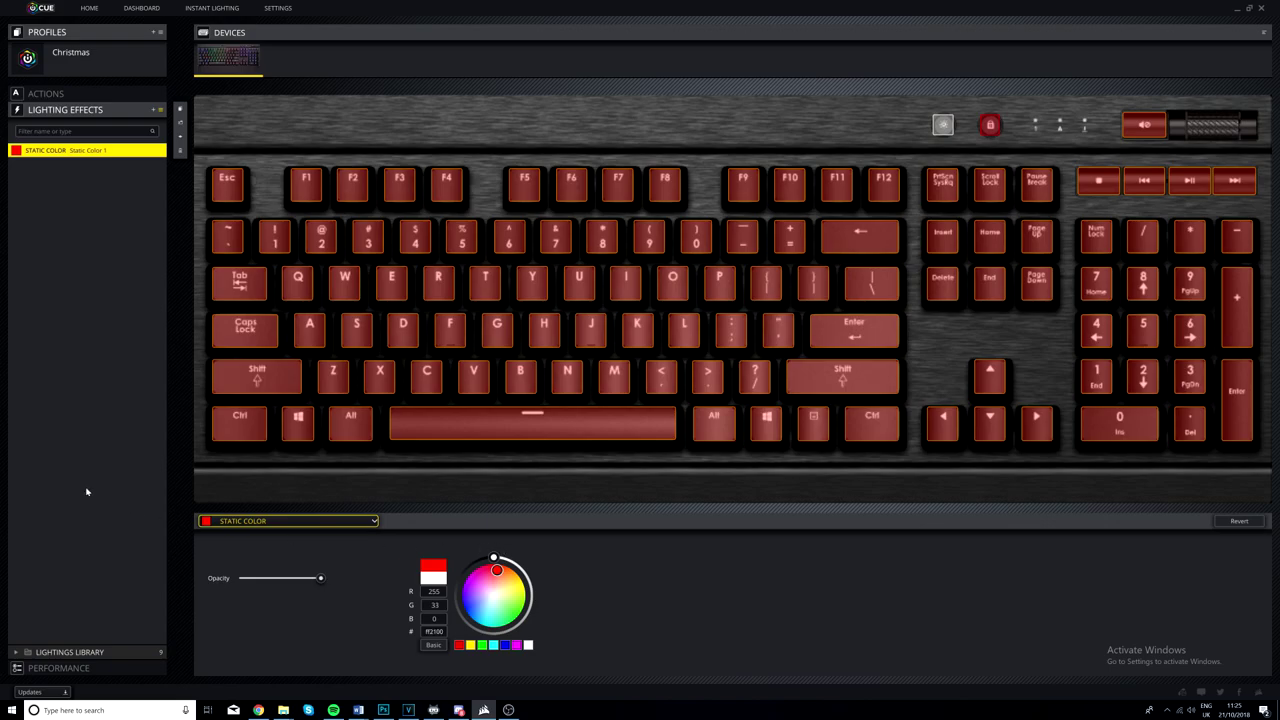
click(304, 522)
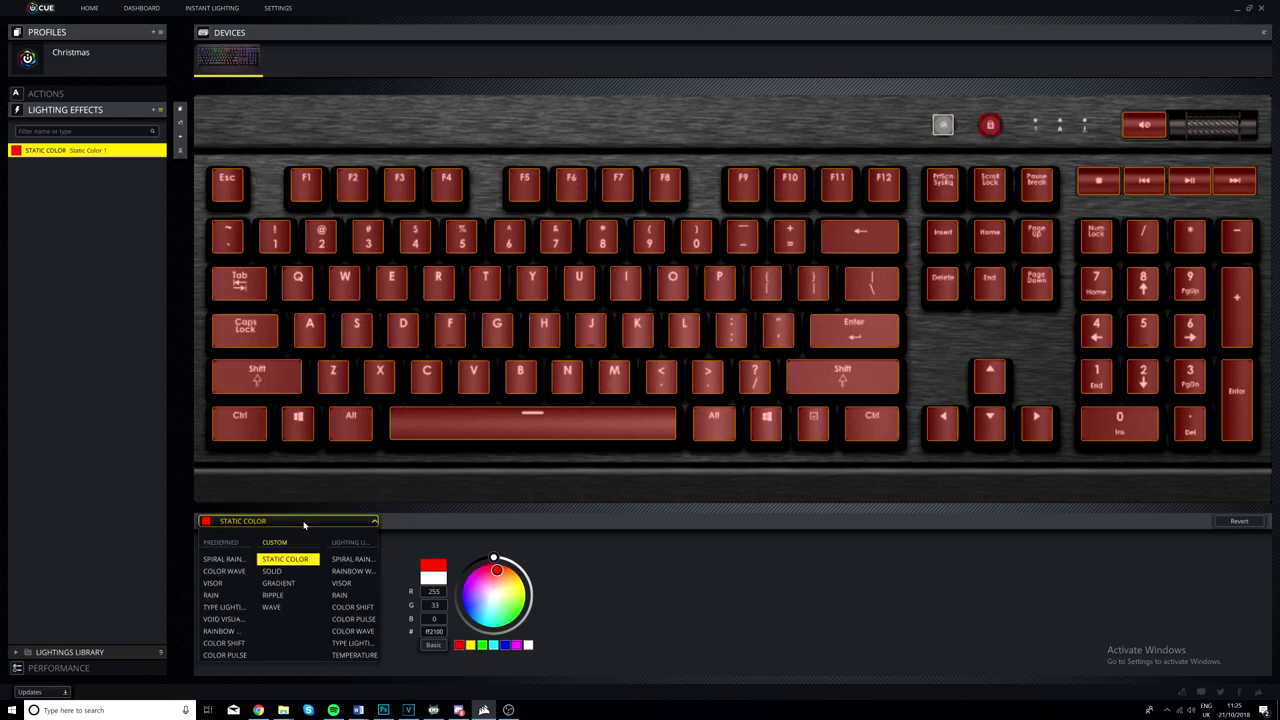
Make the layer a 1.0 sec Gradient from red ff0500 to green 09ff00.
click(289, 583)
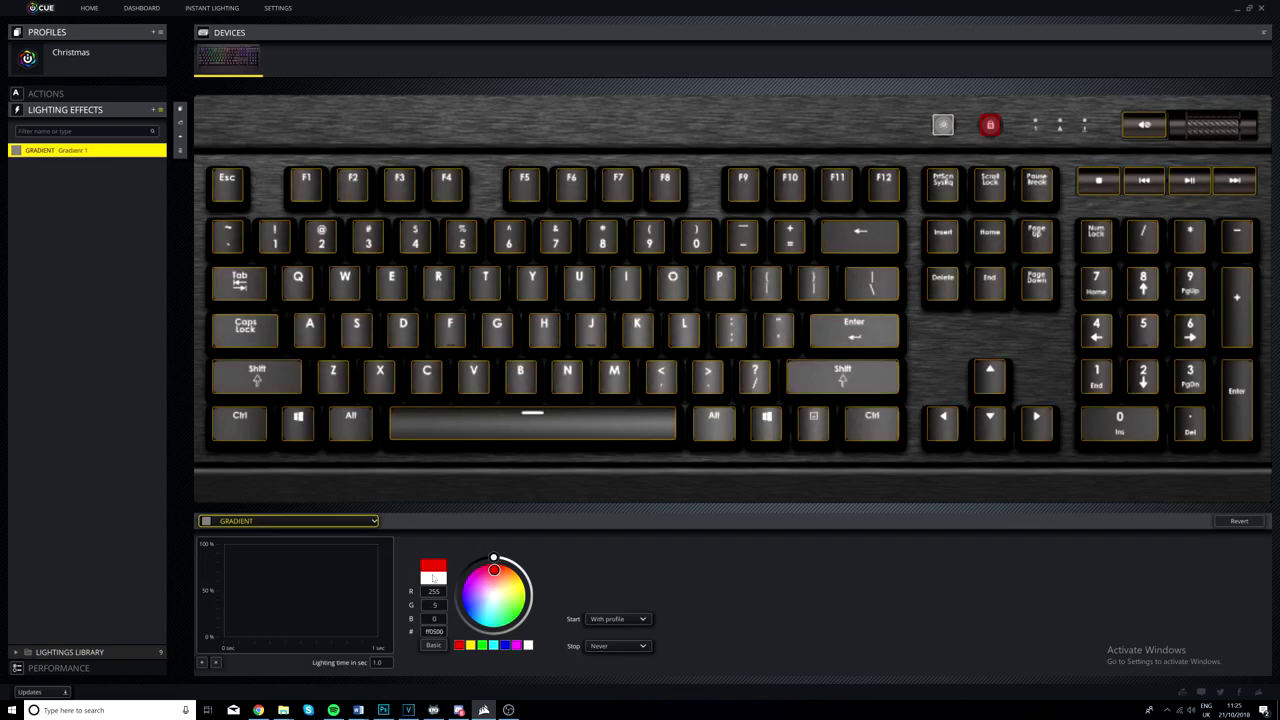
click(201, 663)
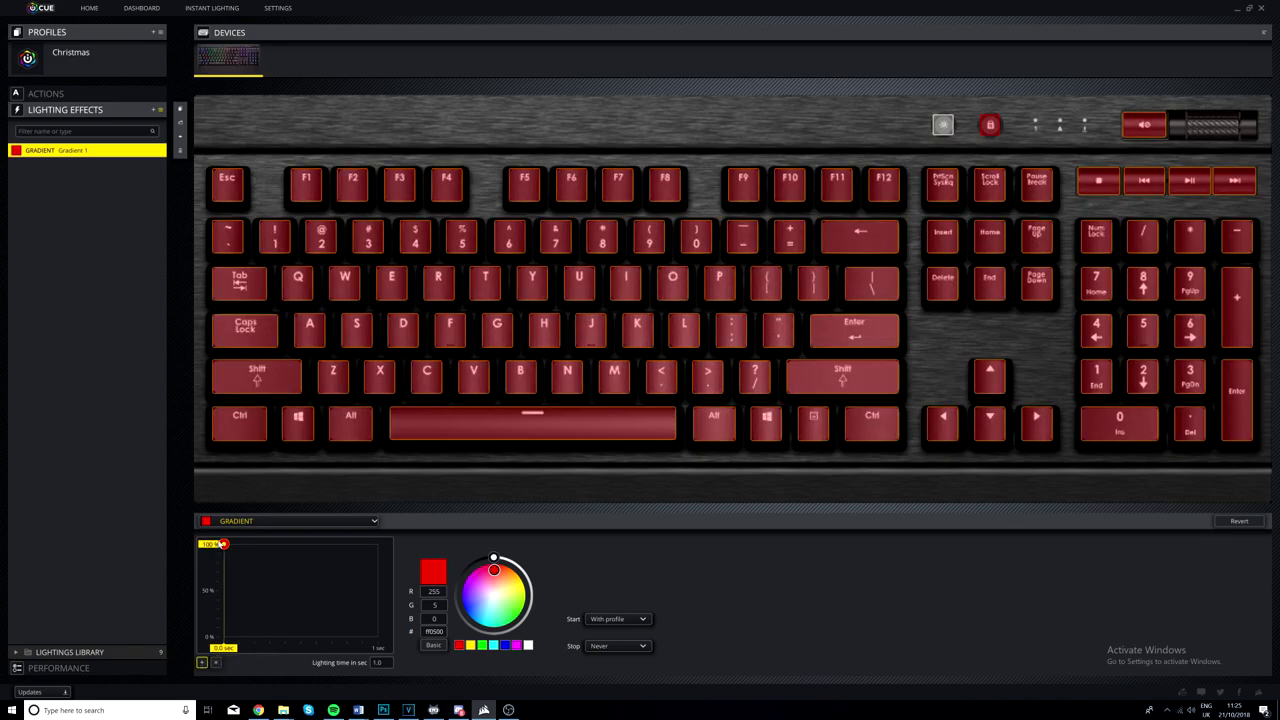
click(201, 663)
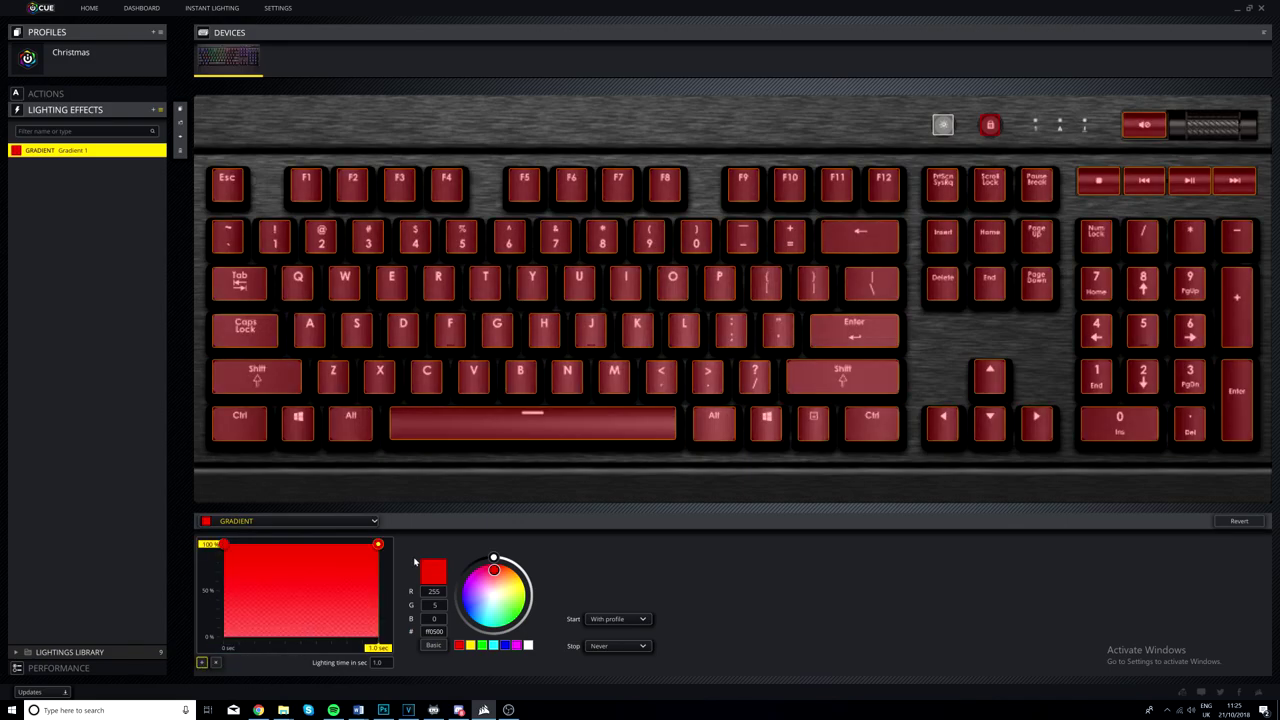
drag(490, 603, 533, 620)
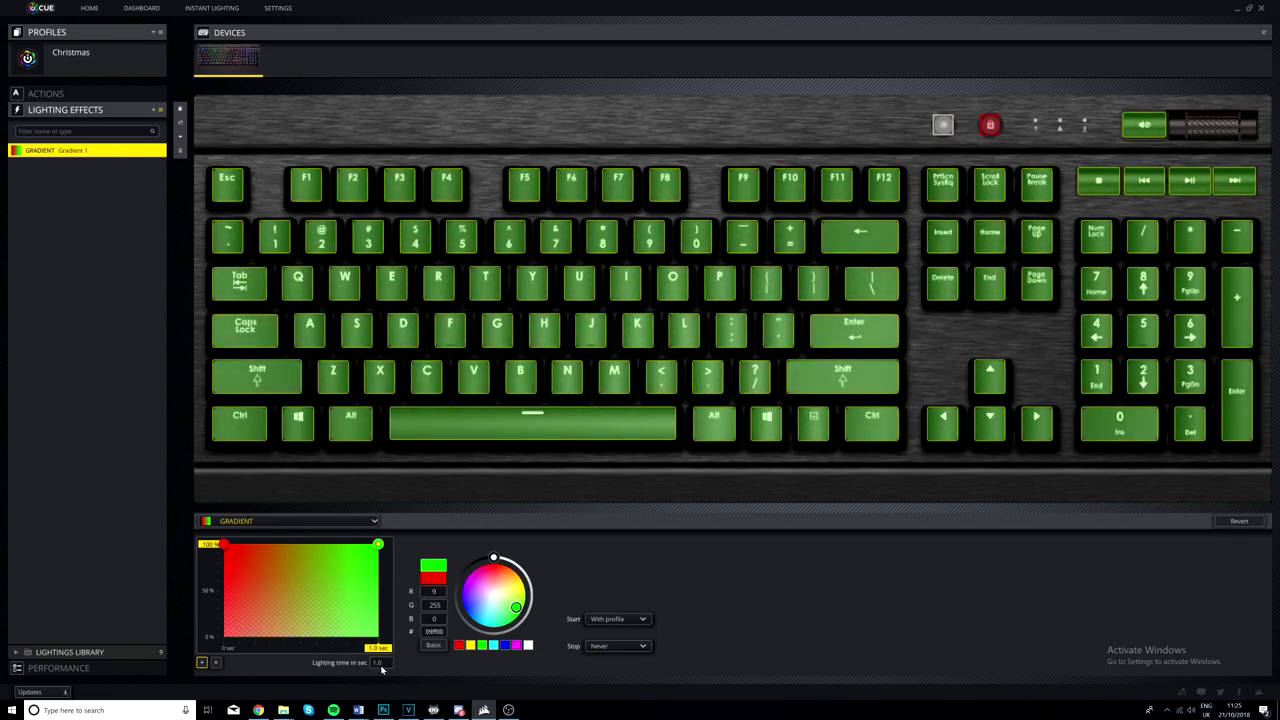
click(271, 521)
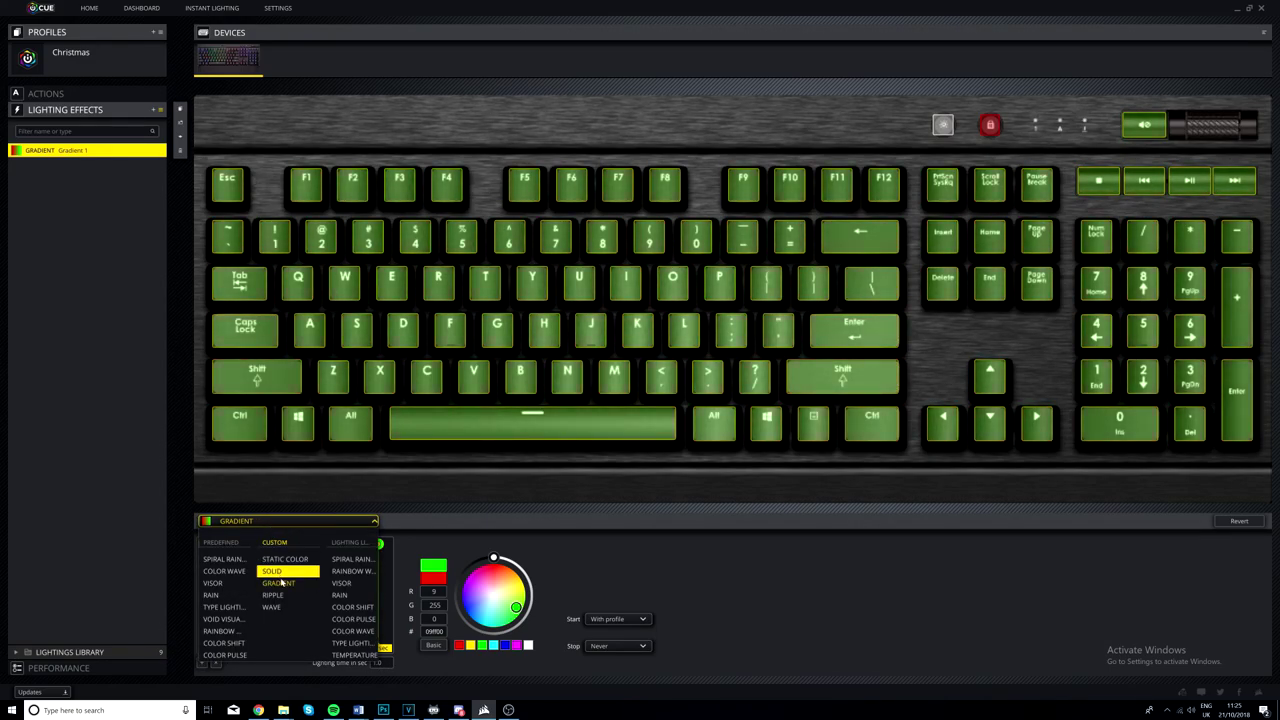
Switch the layer to a Solid red base and add a Wave layer above it.
click(276, 572)
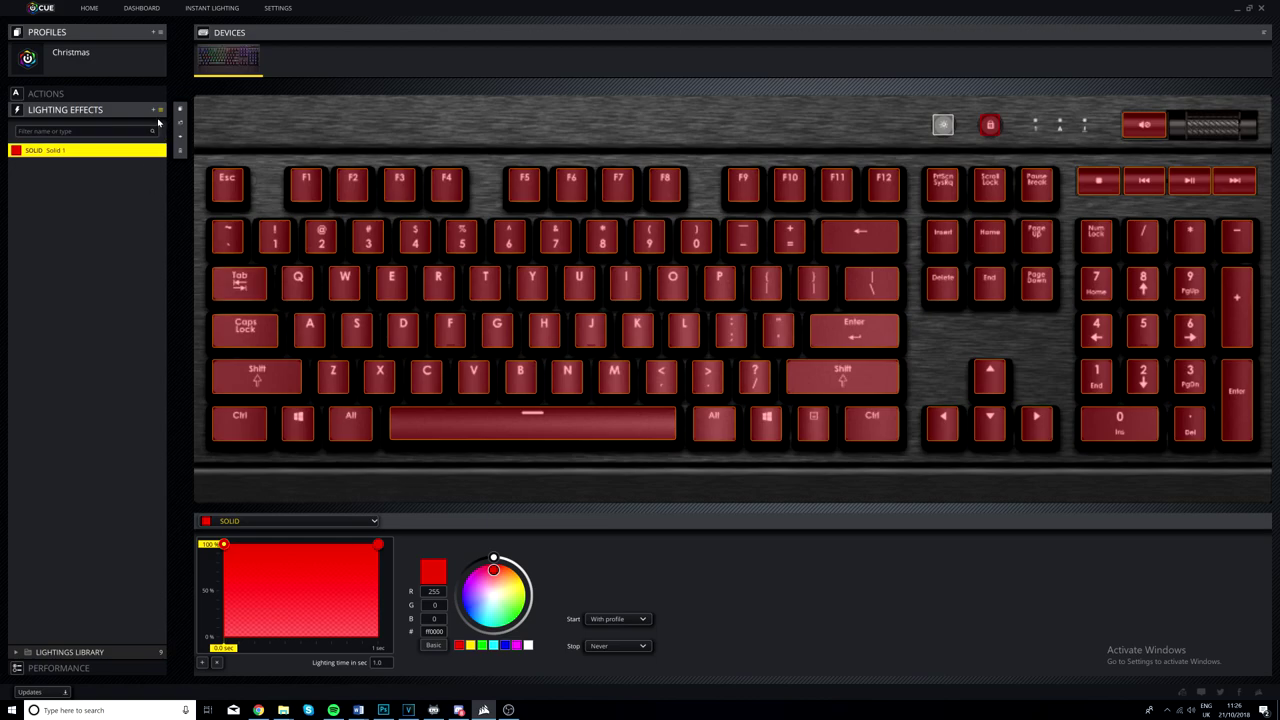
click(155, 114)
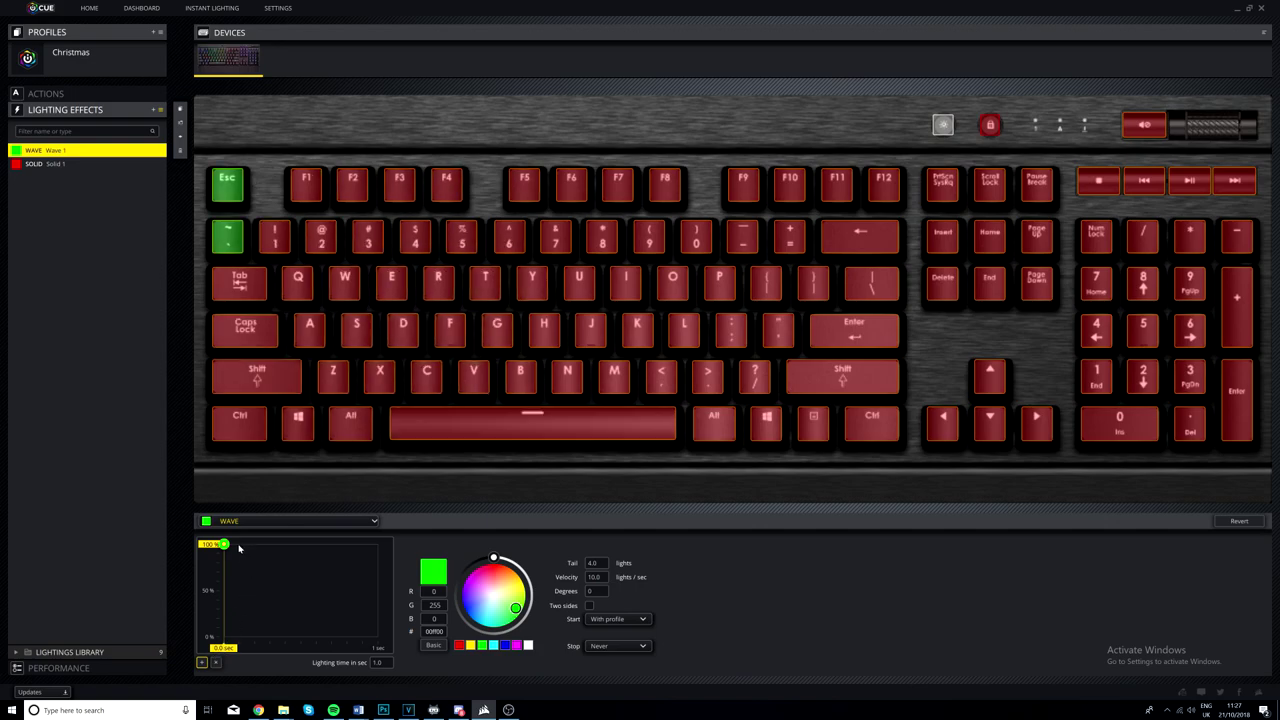
Add a blue second point so the wave sweeps green to blue, with tail 10.
click(201, 663)
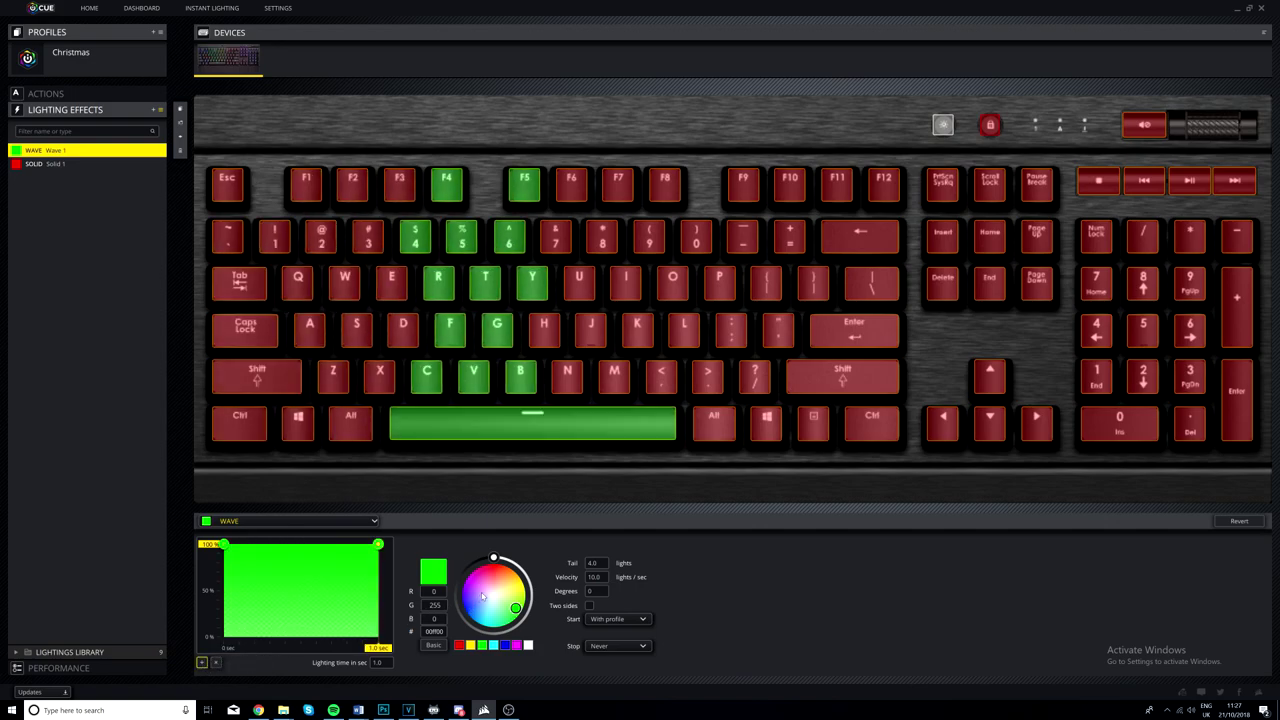
click(500, 646)
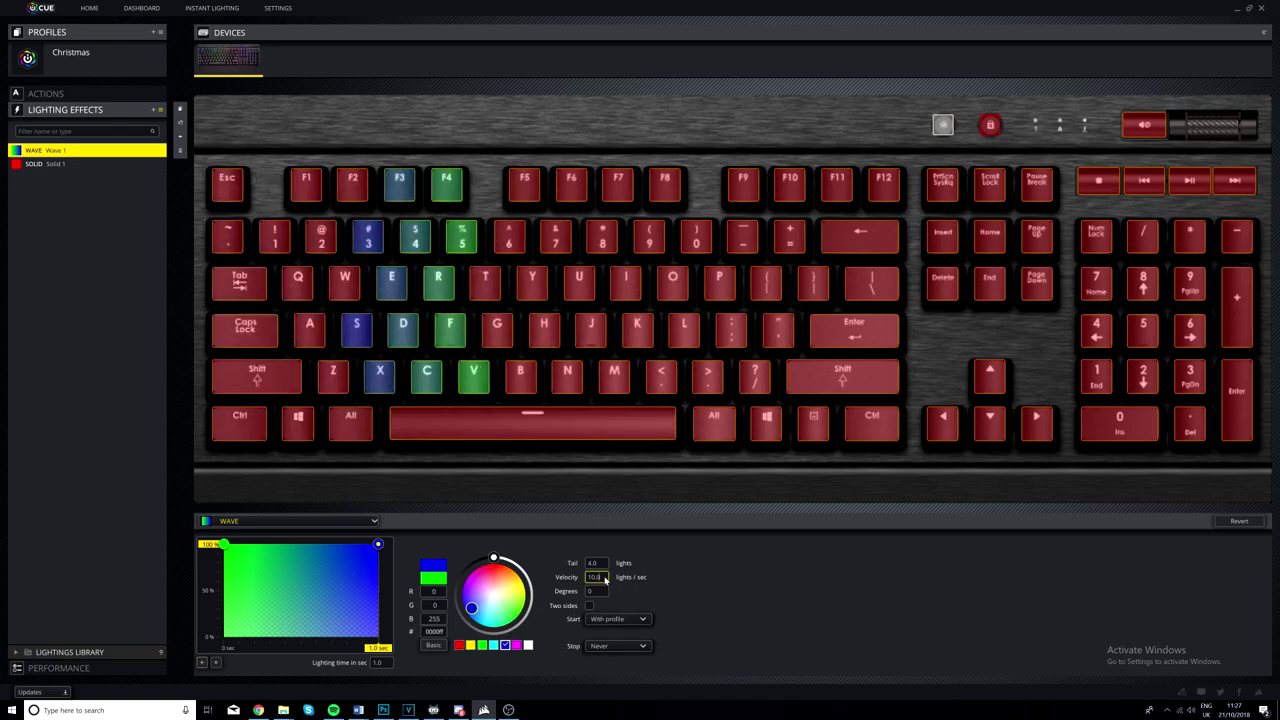
click(594, 577)
text(50)
key(Return)
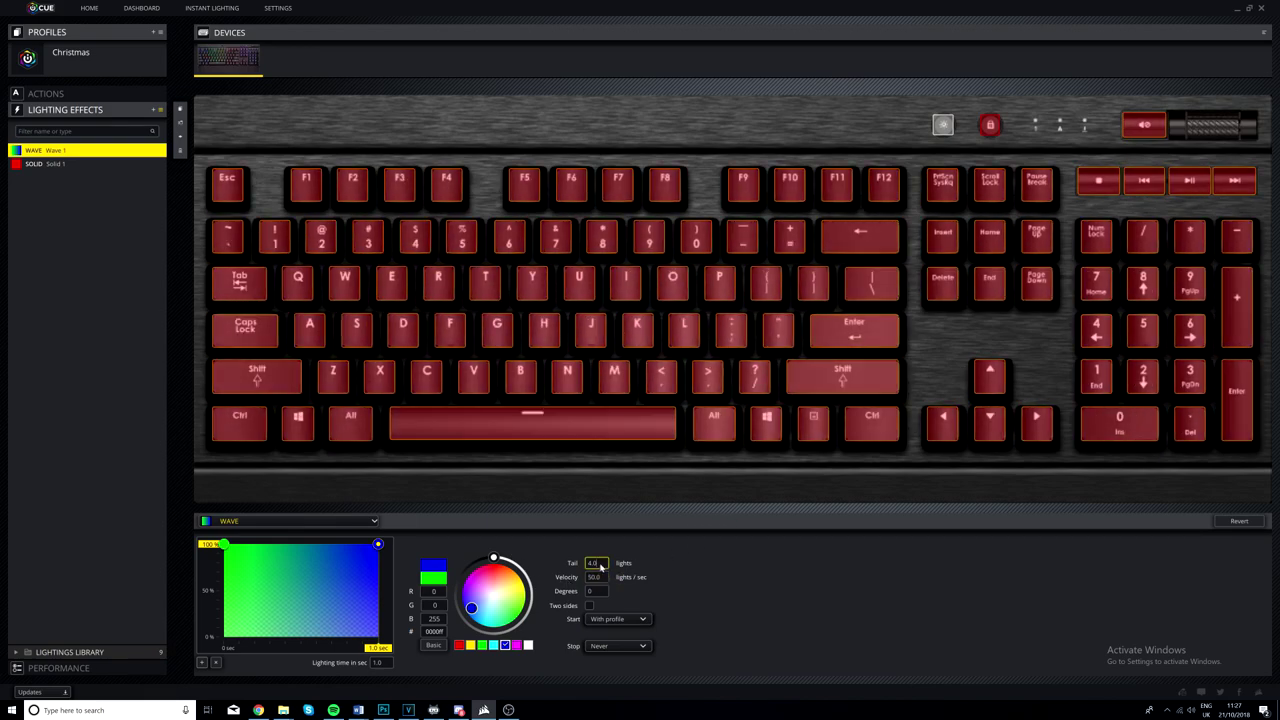
text(10)
key(Return)
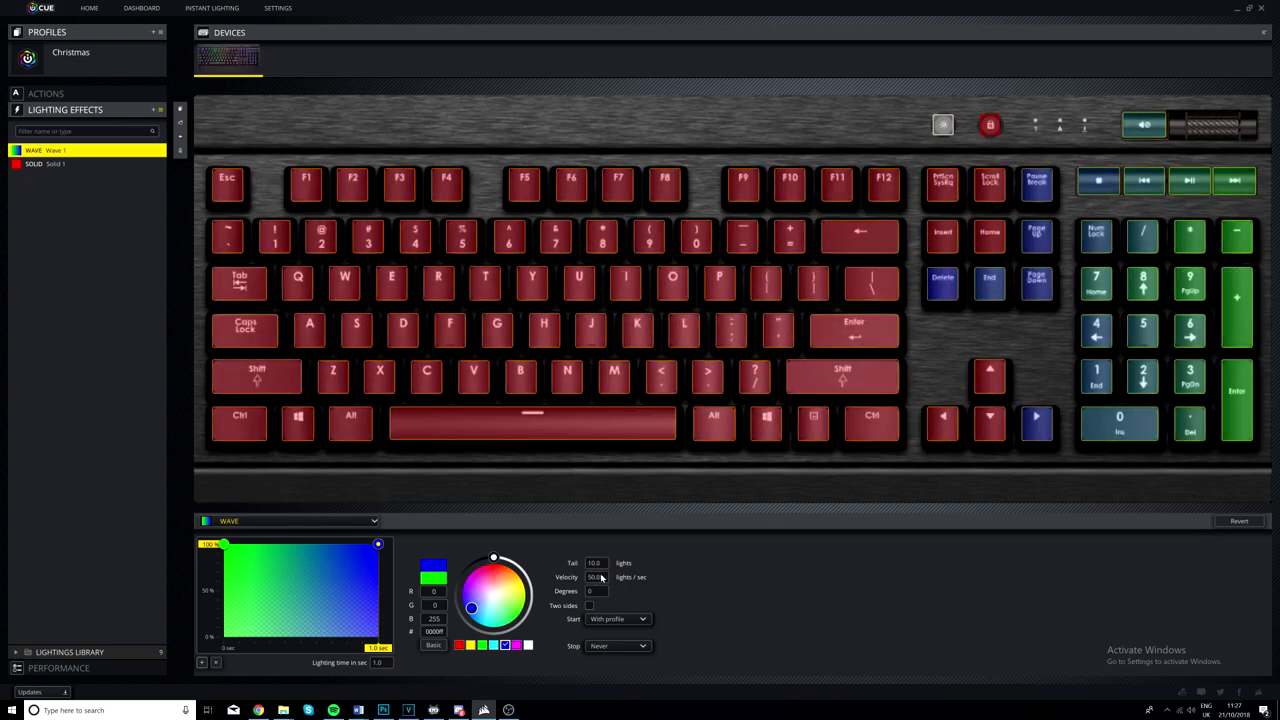
Set the wave's velocity to 40.
key(Tab)
text(20)
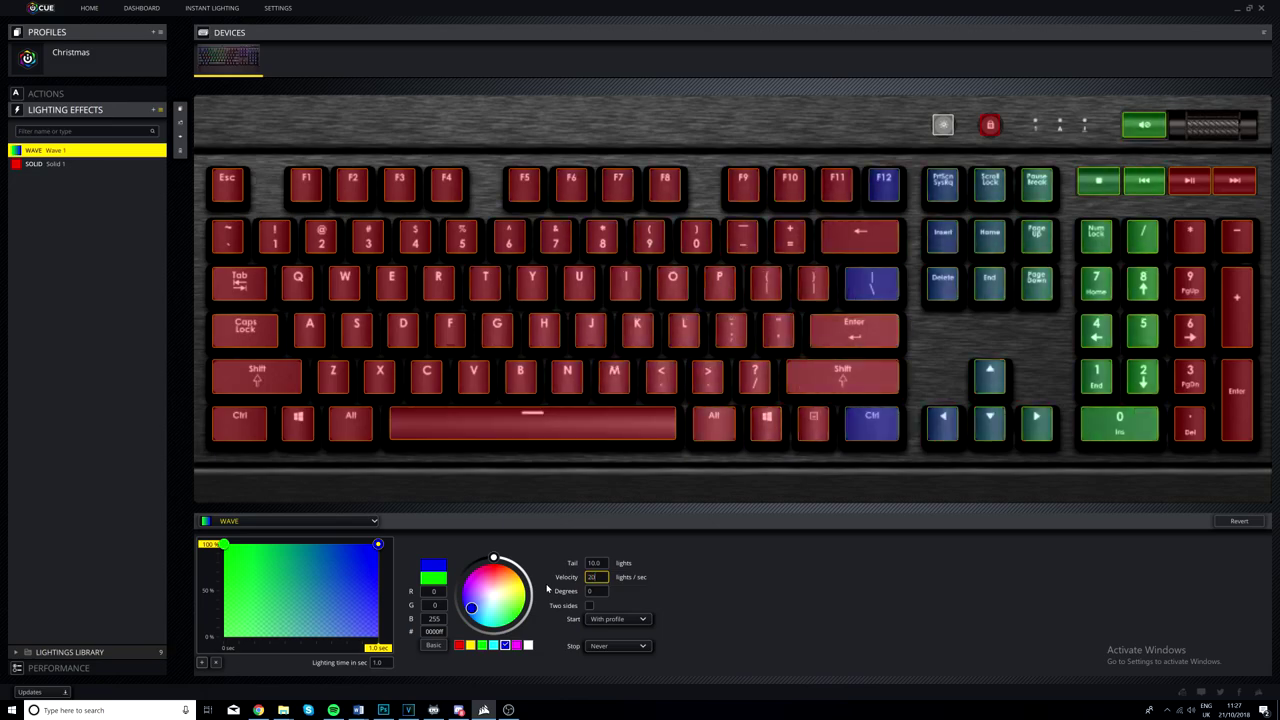
key(Return)
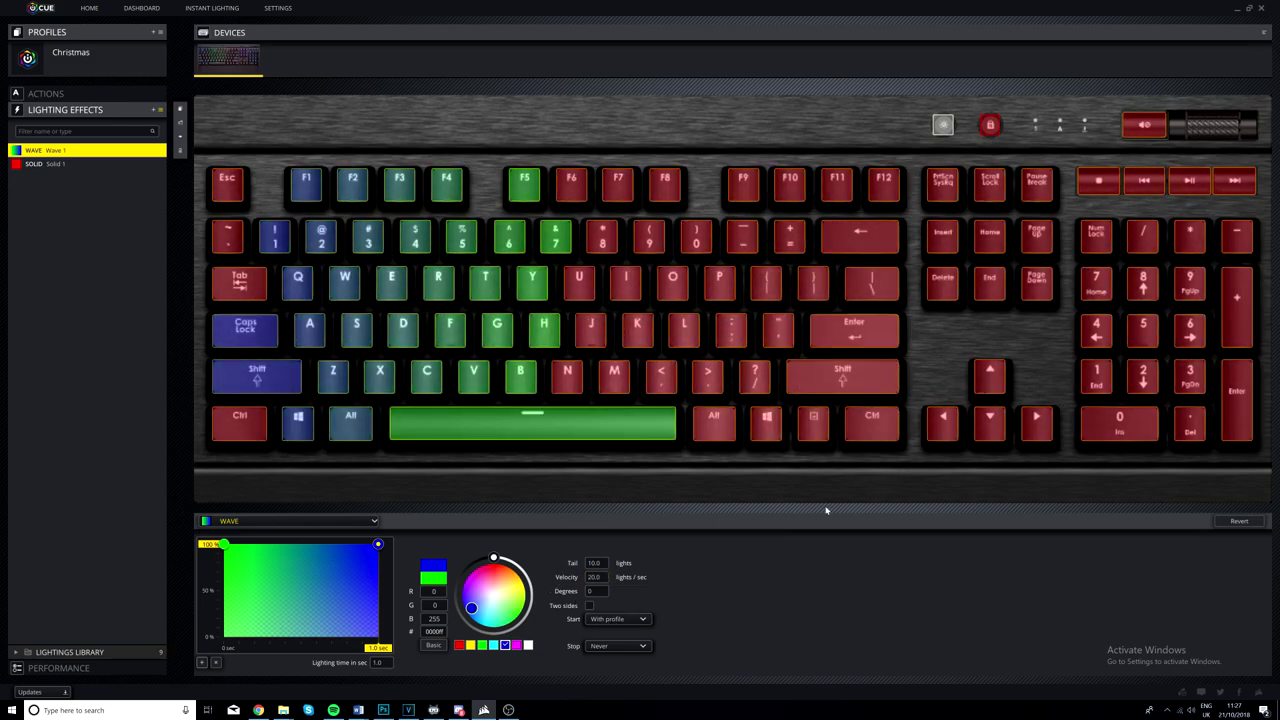
click(601, 577)
text(30)
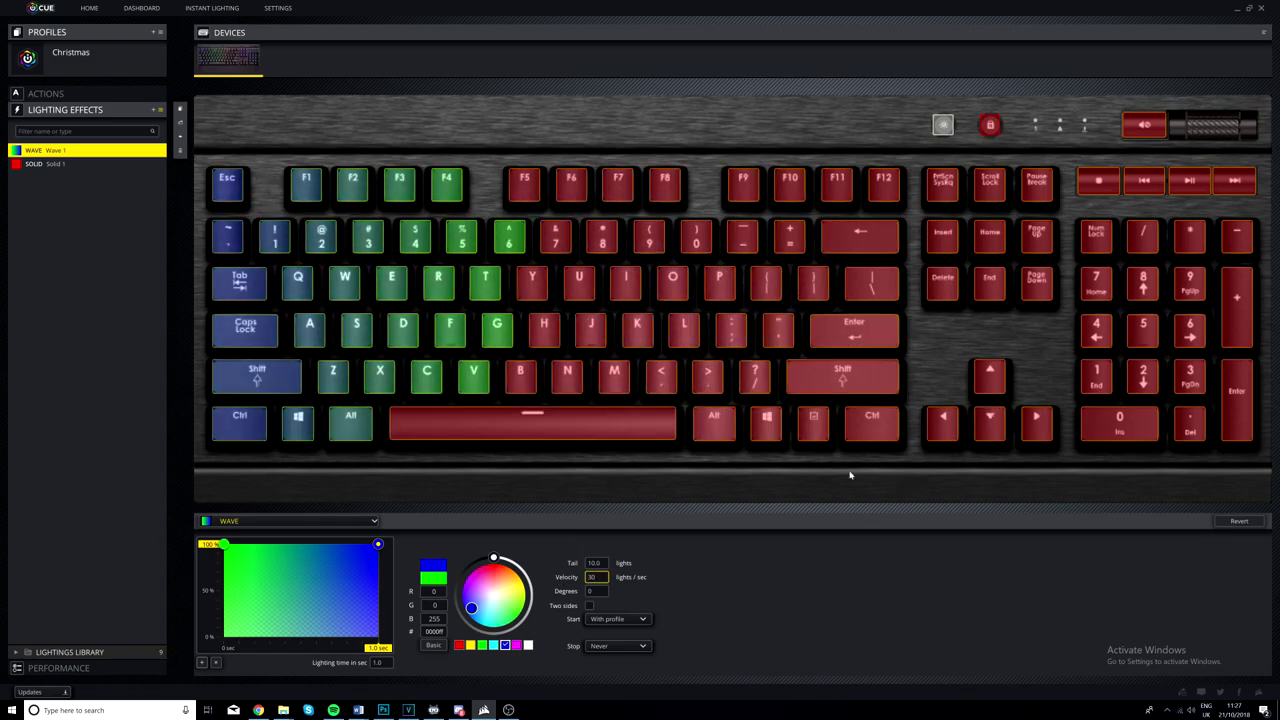
drag(606, 577, 573, 577)
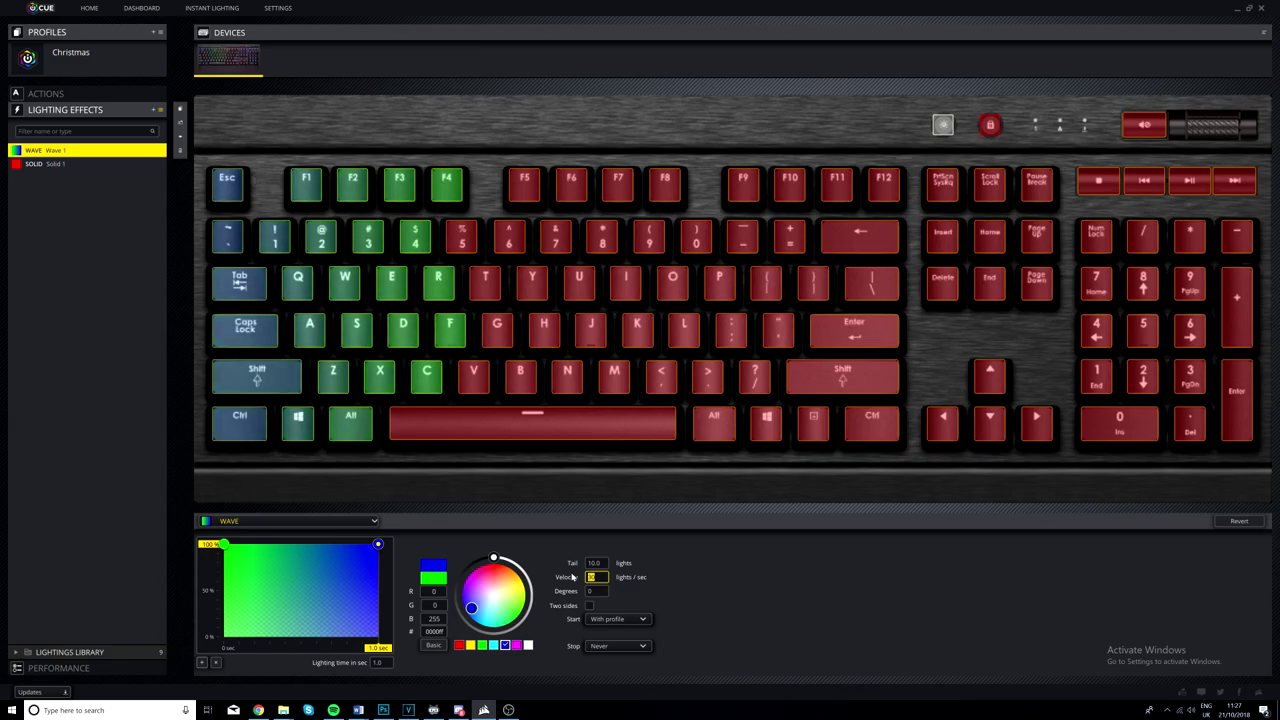
text(40)
key(Return)
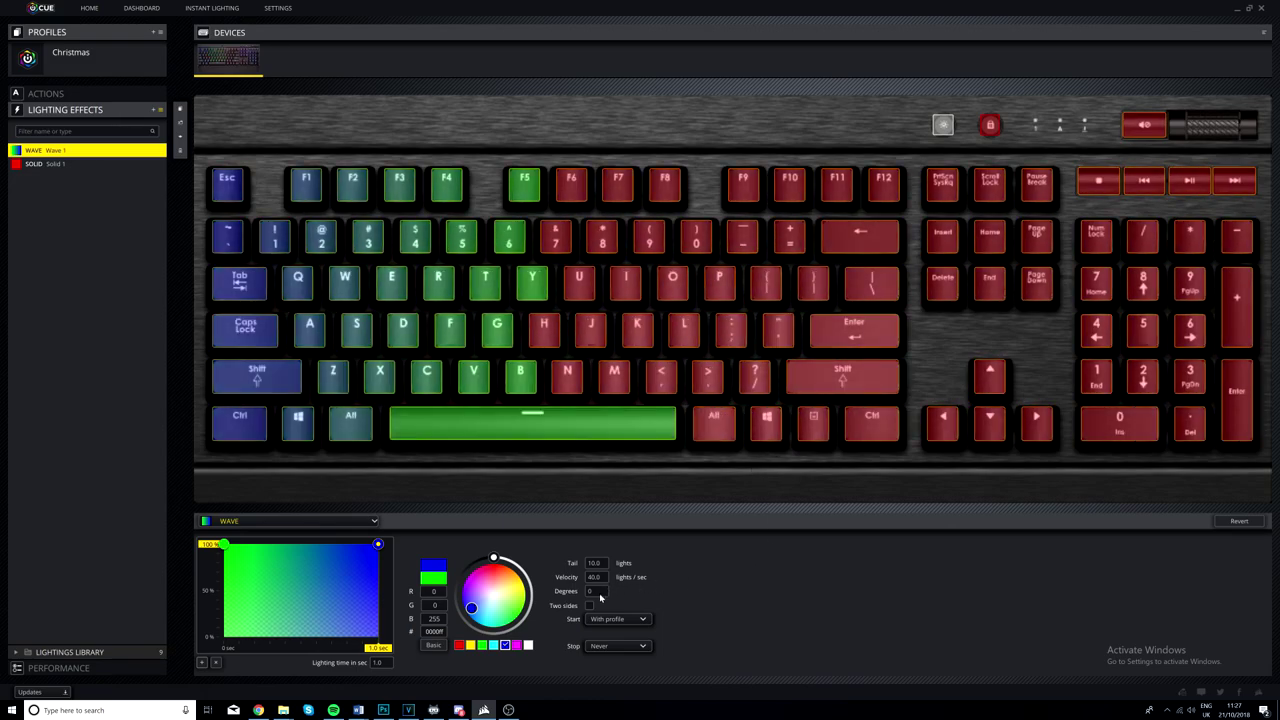
click(153, 109)
Make the new layer static white, applied only to the spacebar.
click(287, 560)
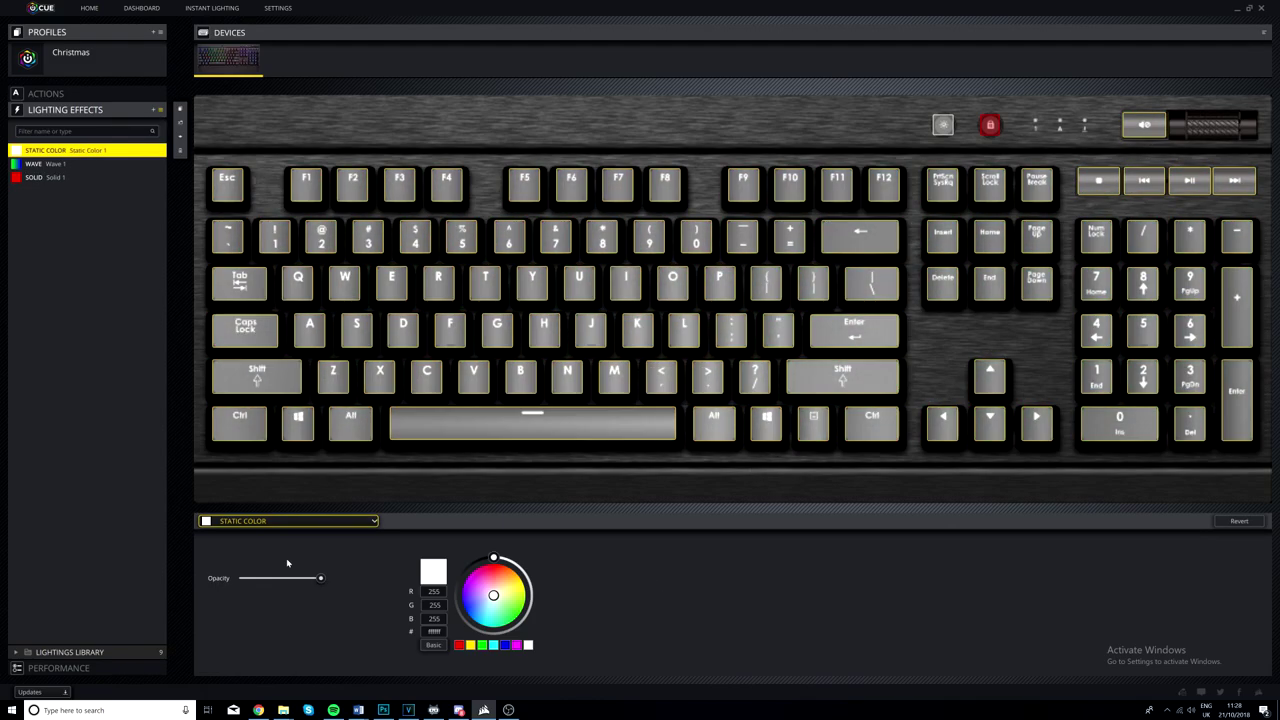
click(356, 328)
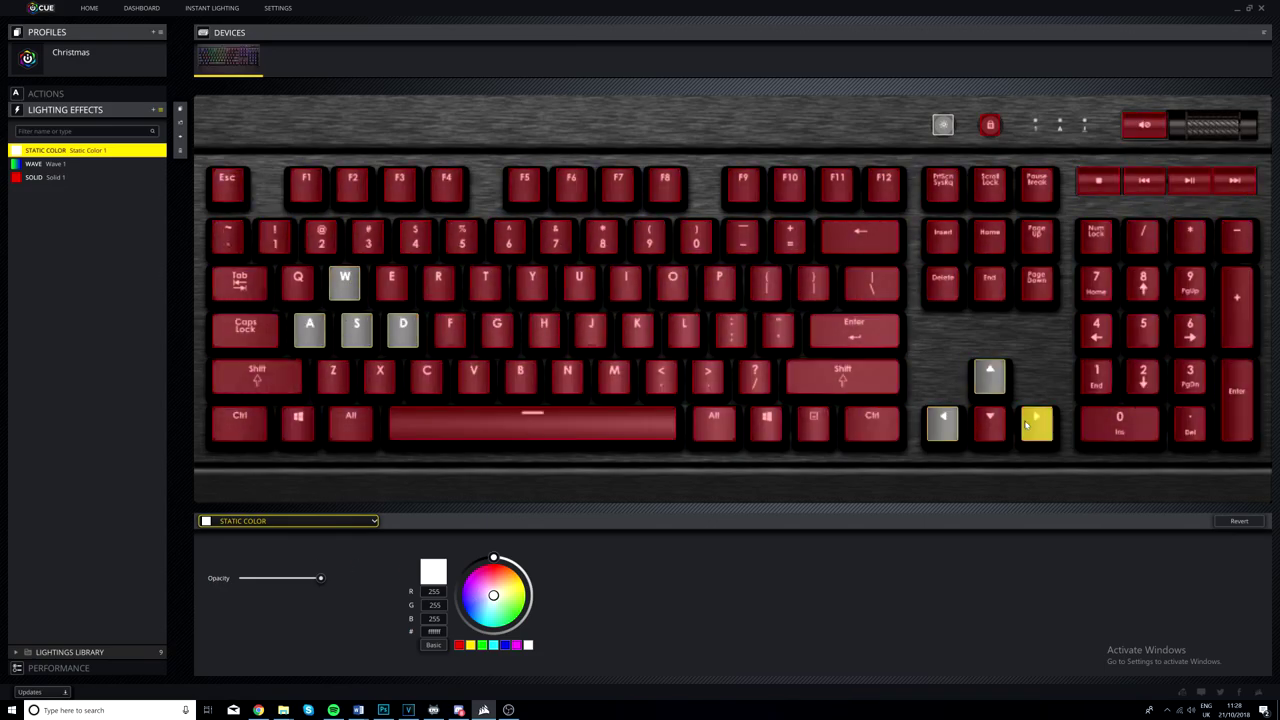
click(440, 424)
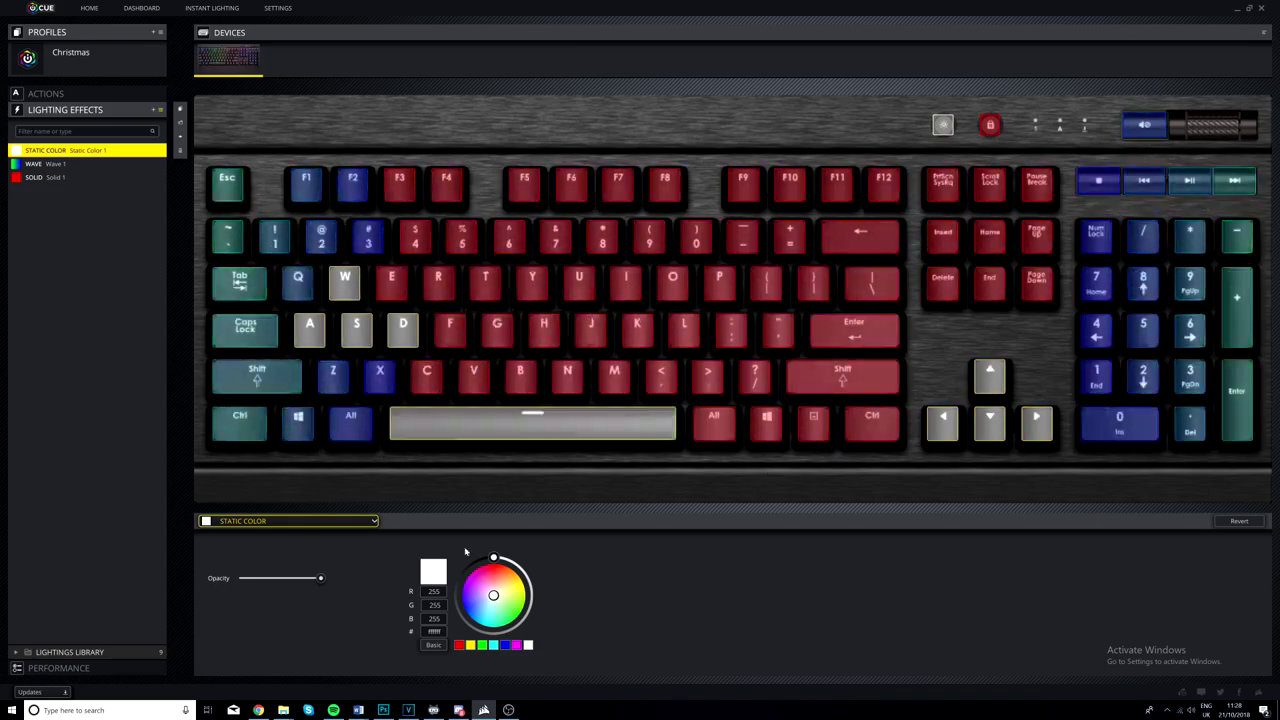
Add another effect layer as a Ripple with an extra colour point.
click(153, 109)
click(280, 583)
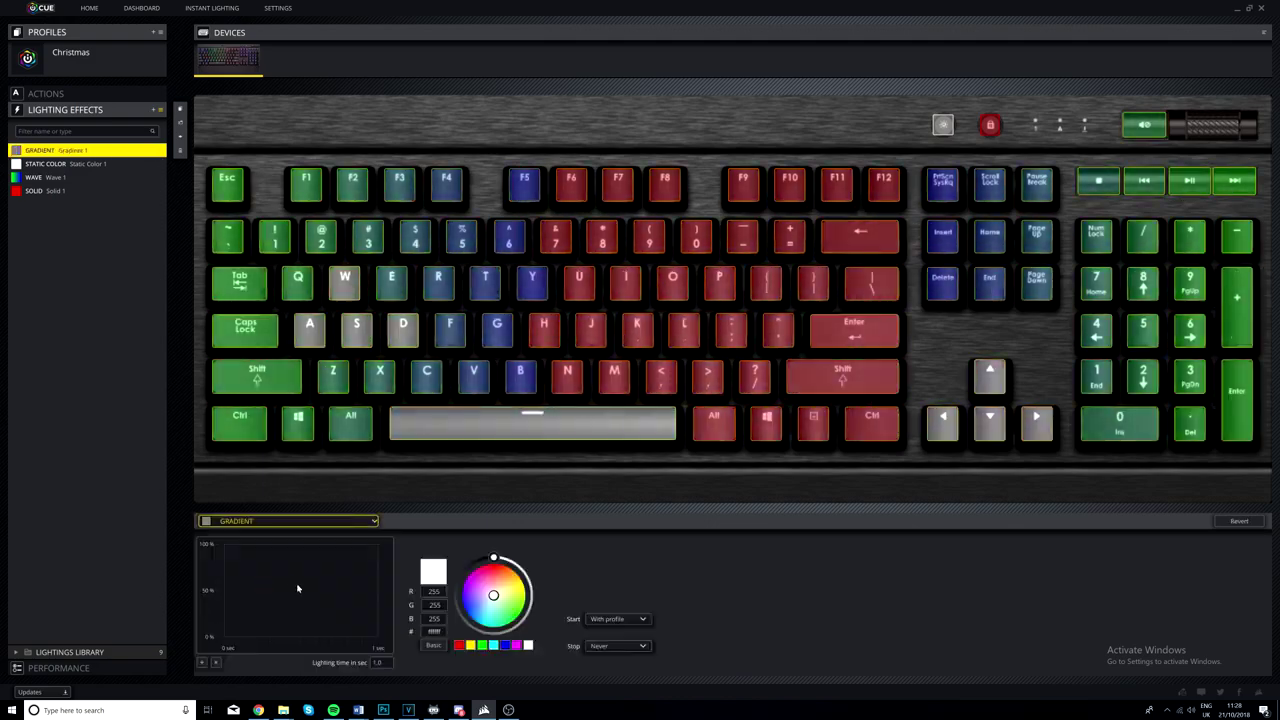
click(290, 520)
click(272, 595)
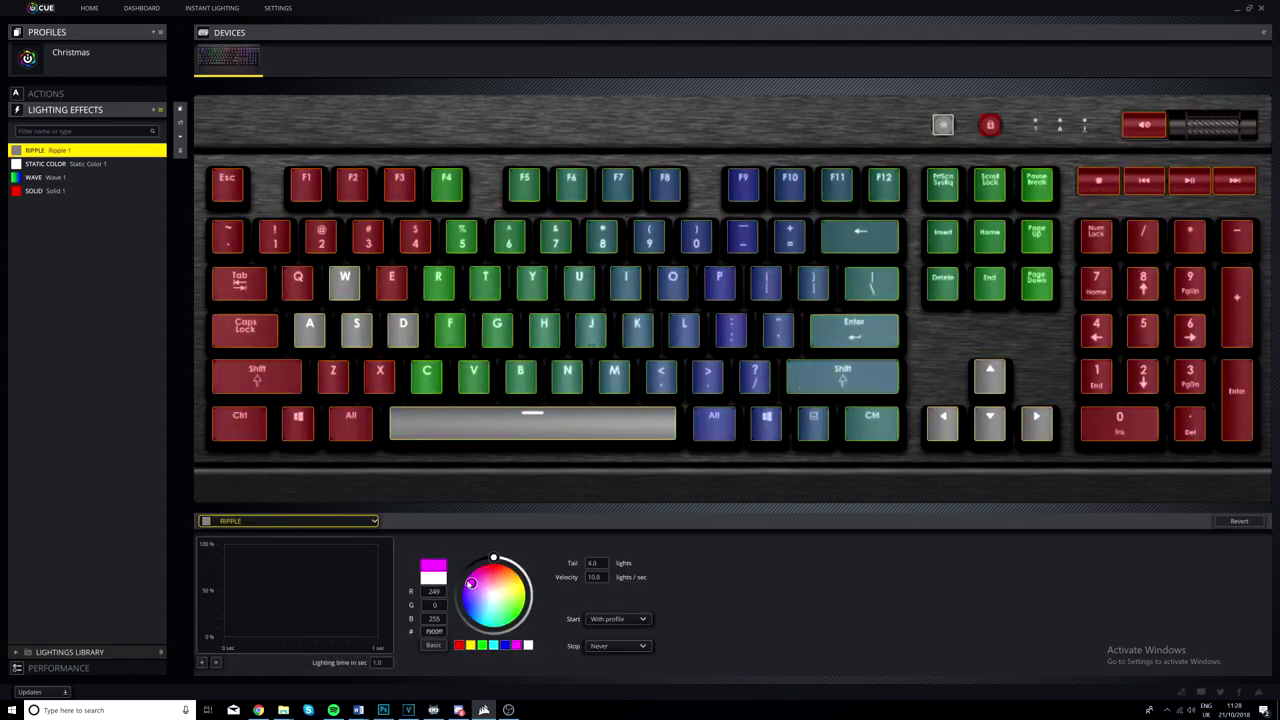
click(203, 663)
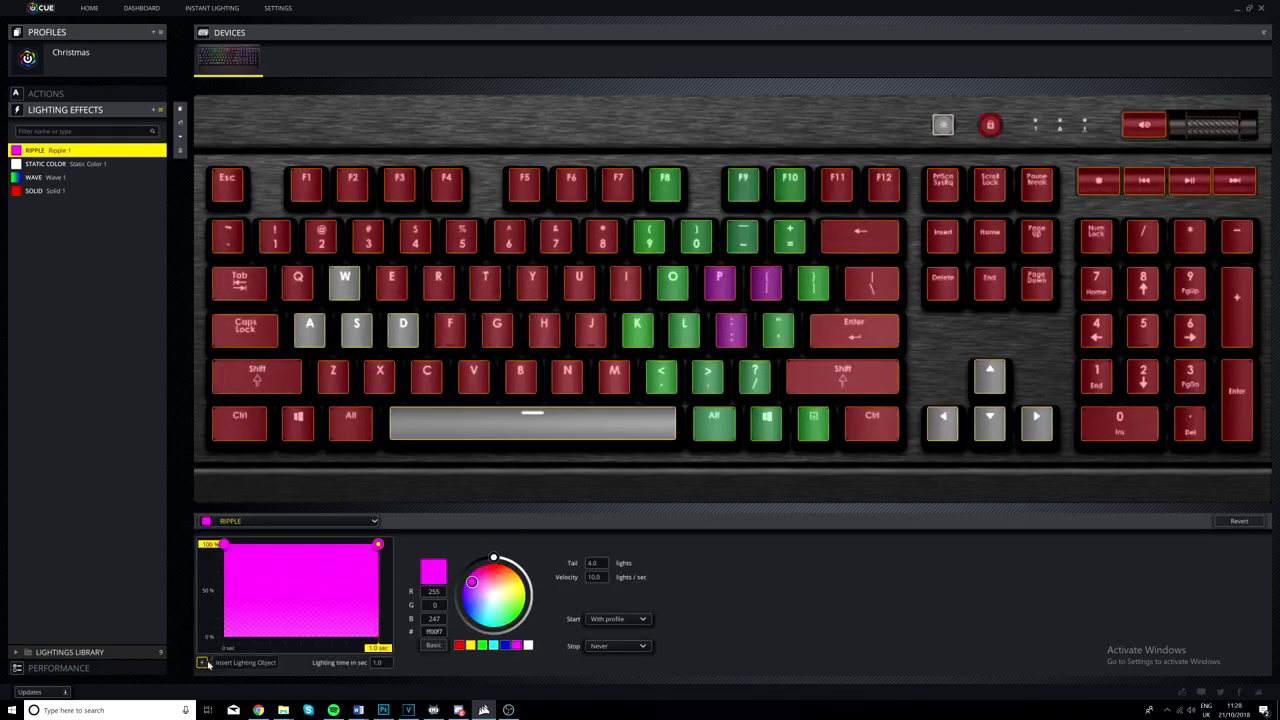
Change the Type Lighting layer's blue alternating colour to green.
click(374, 521)
click(277, 594)
click(265, 578)
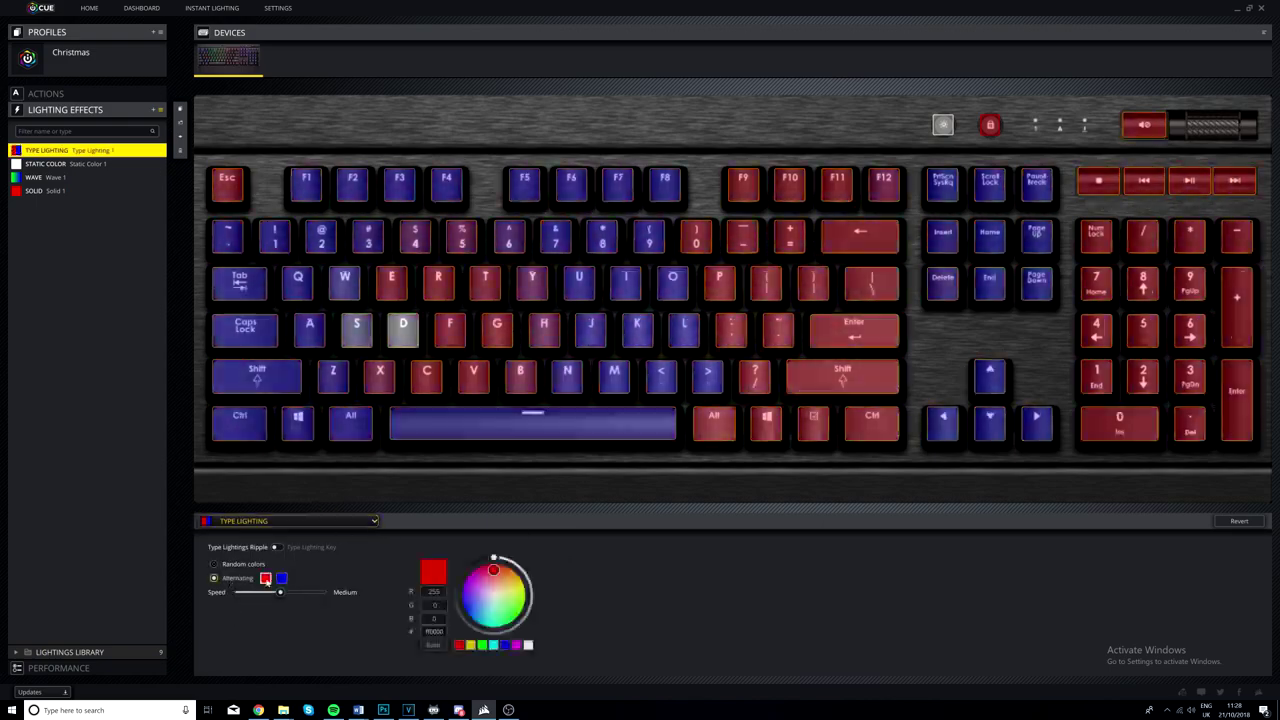
click(492, 580)
click(518, 597)
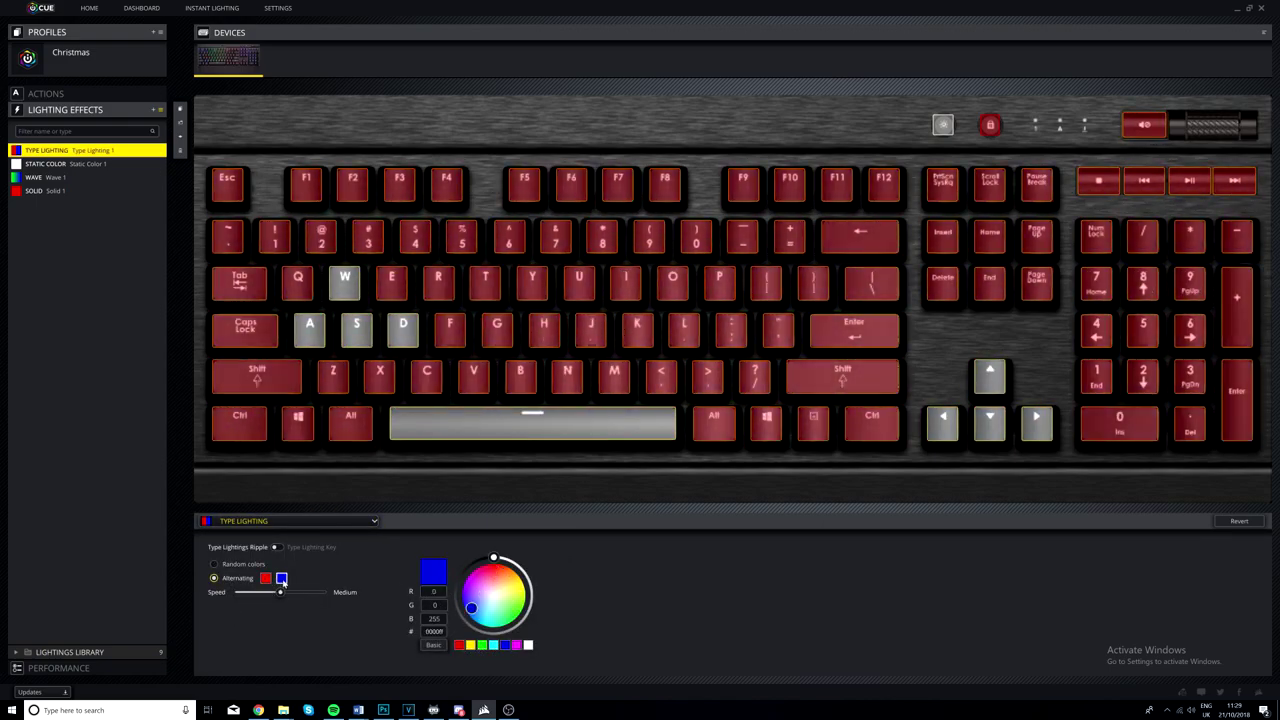
click(45, 190)
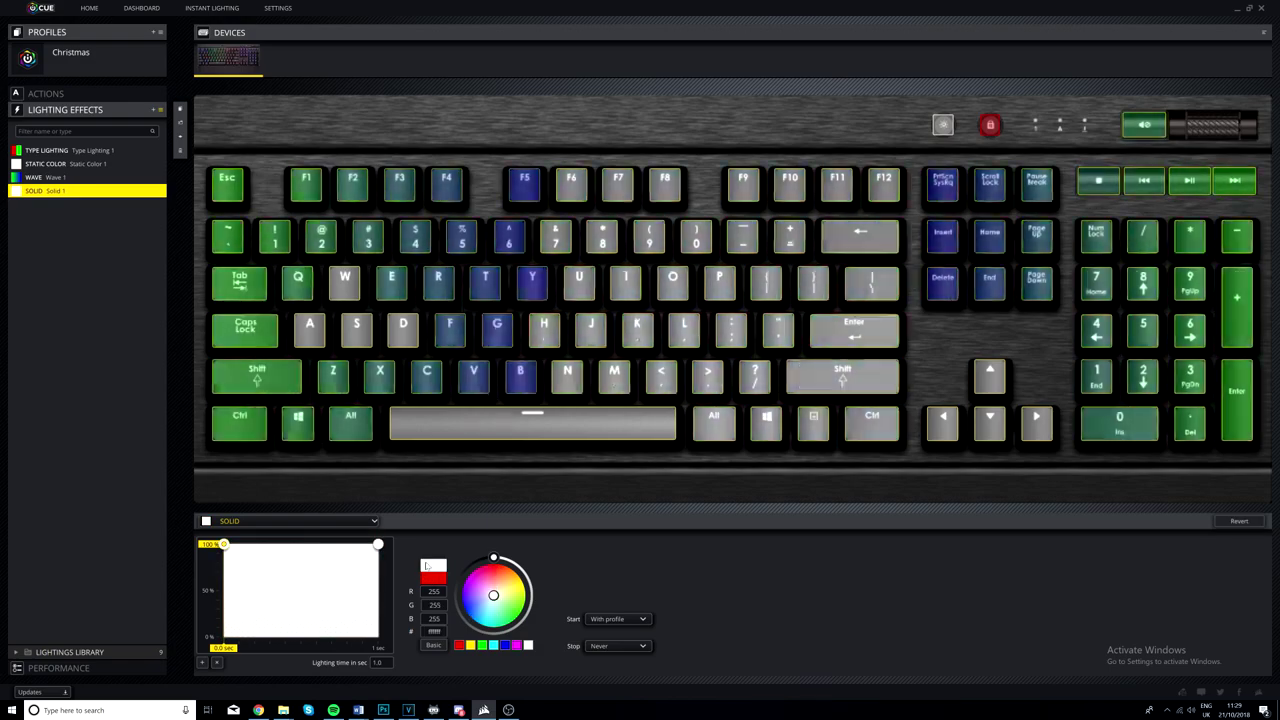
Set the gradient's end to green and delete the extra gradient layer, leaving Gradient, Type Lighting, Wave.
click(115, 178)
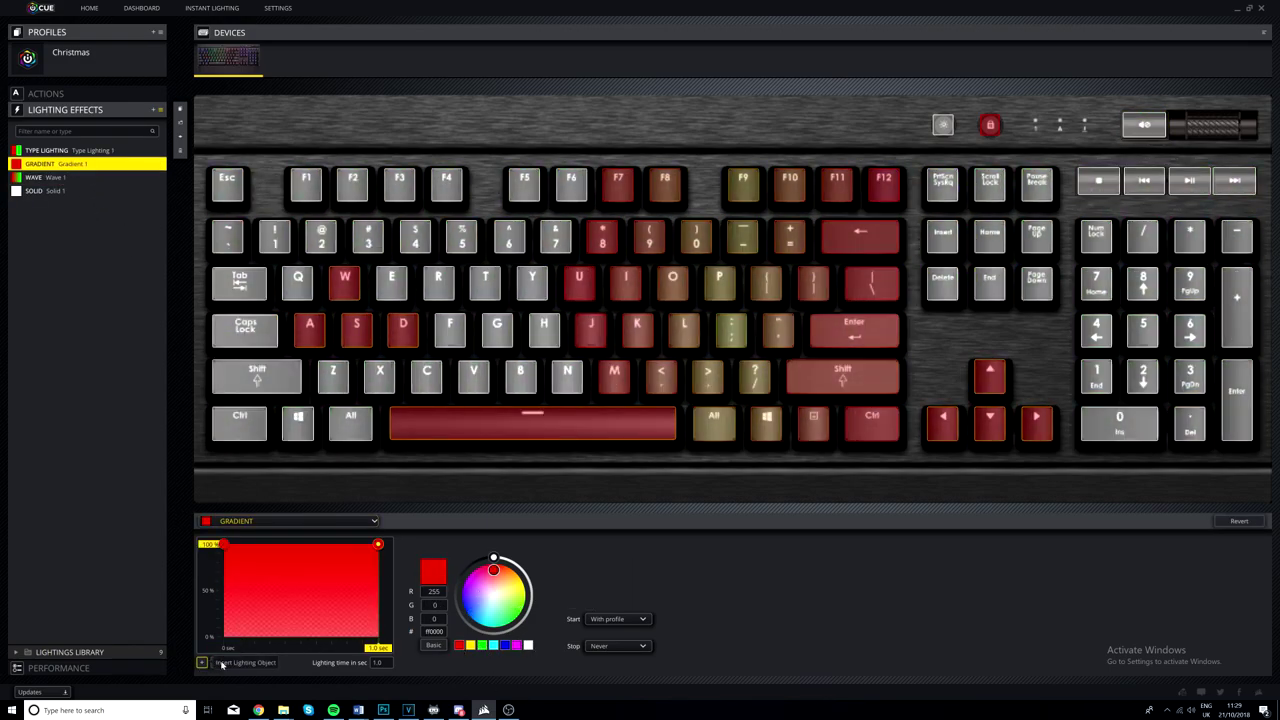
click(481, 645)
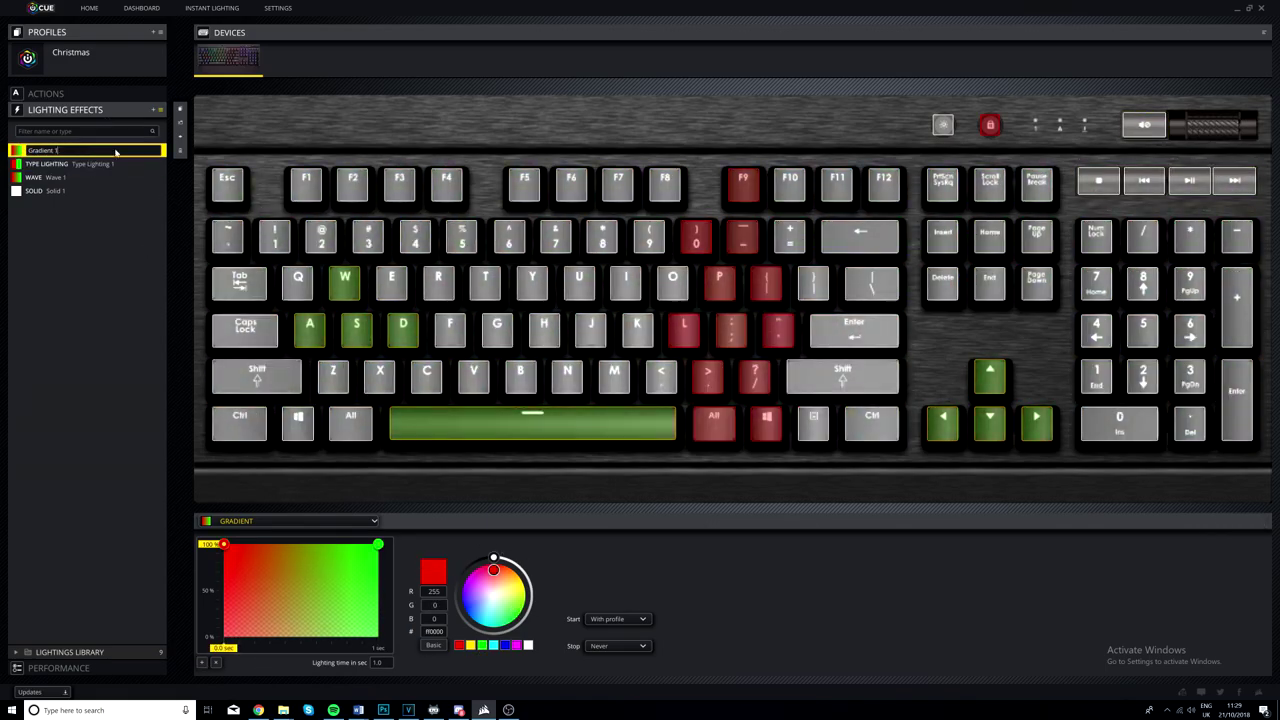
click(69, 190)
click(100, 177)
click(137, 191)
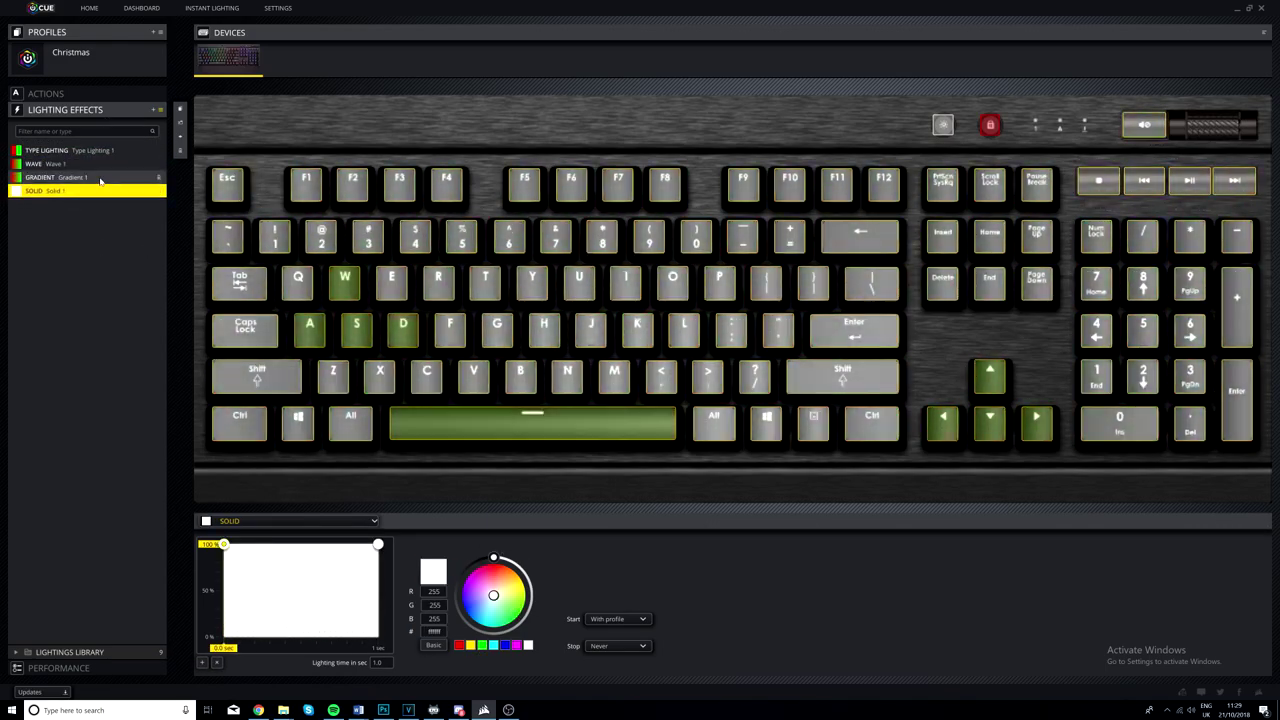
click(160, 177)
click(160, 177)
click(179, 173)
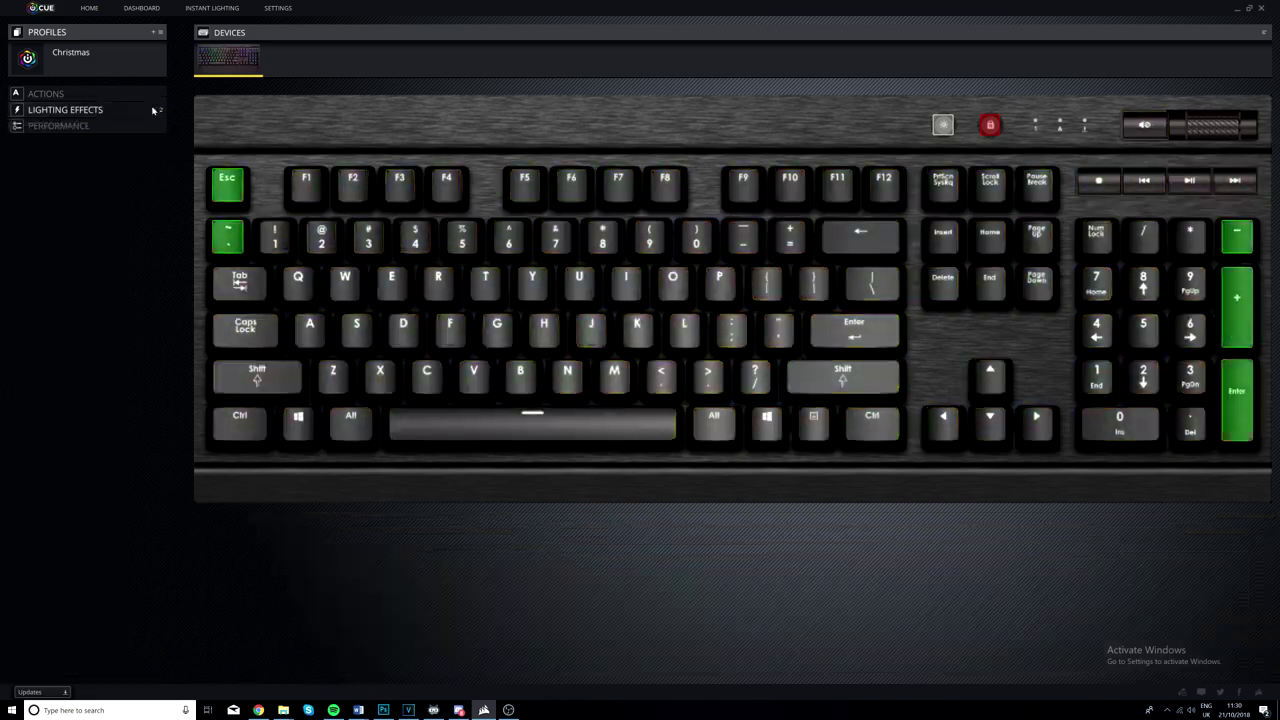
click(65, 109)
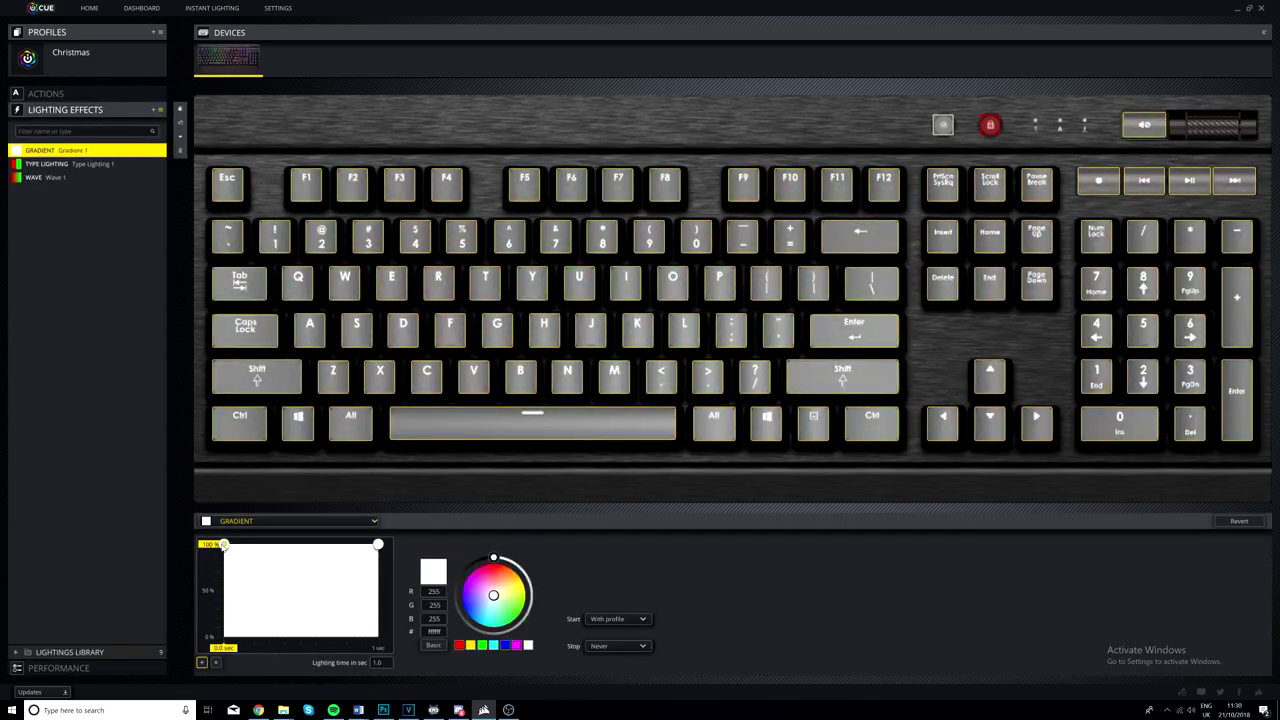
Make Gradient 1 fade green to red and drag it to the bottom of the layer stack.
click(378, 545)
click(310, 521)
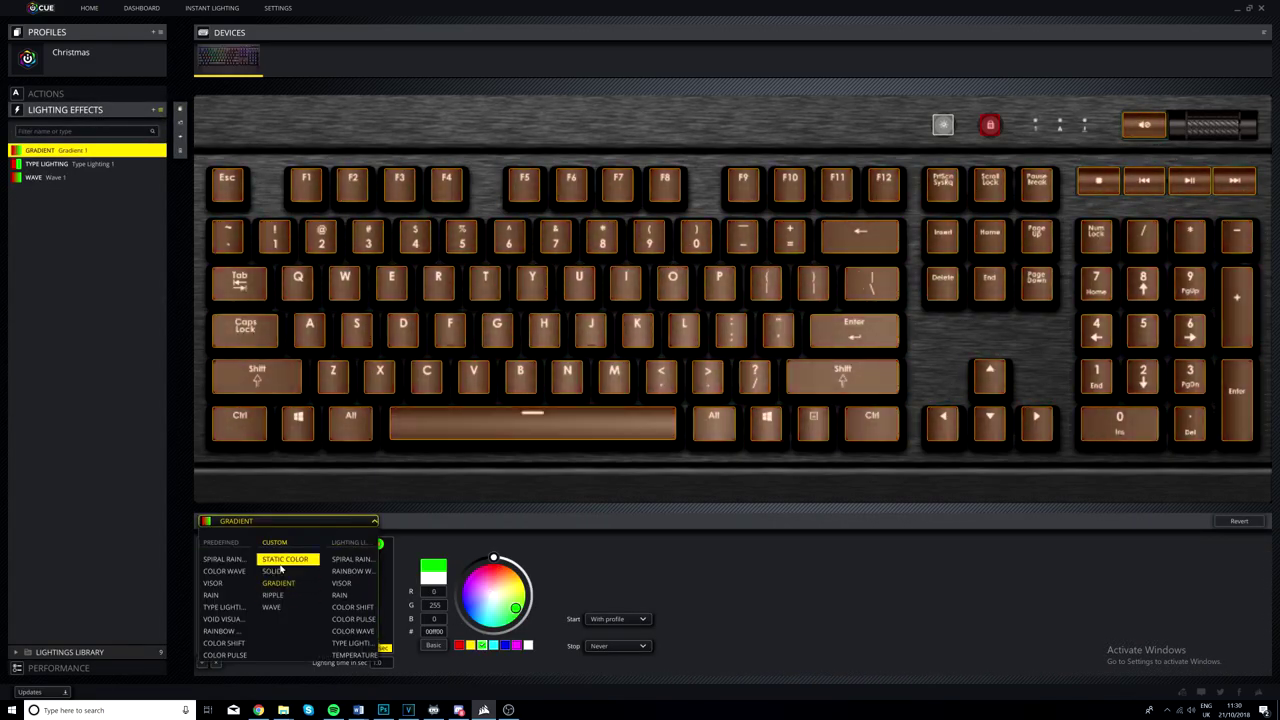
click(278, 583)
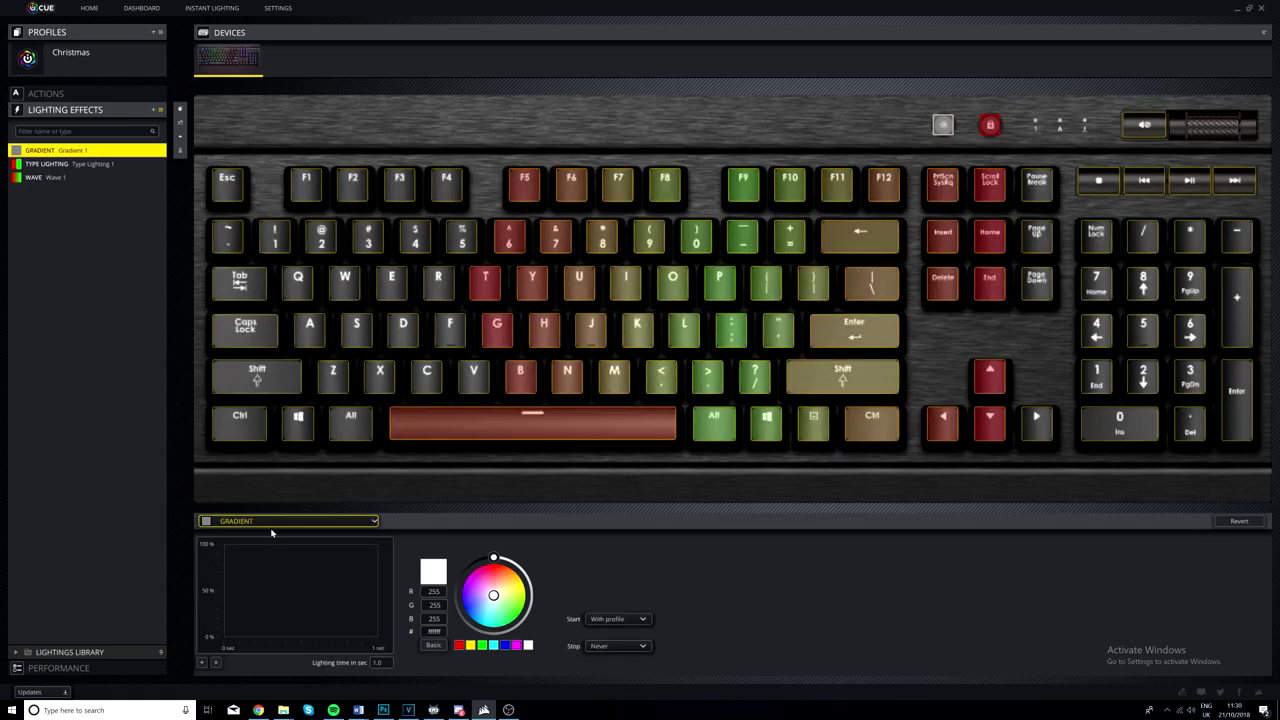
click(370, 621)
click(458, 645)
click(224, 545)
click(482, 645)
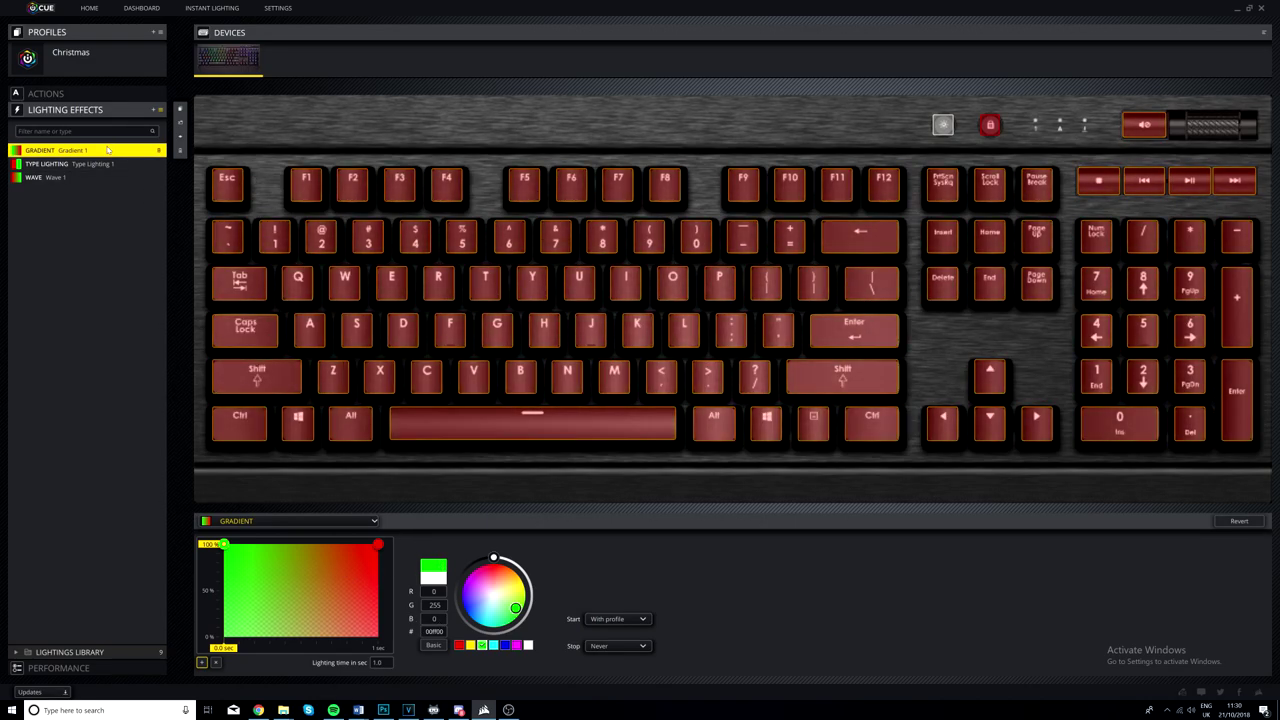
drag(108, 150, 108, 187)
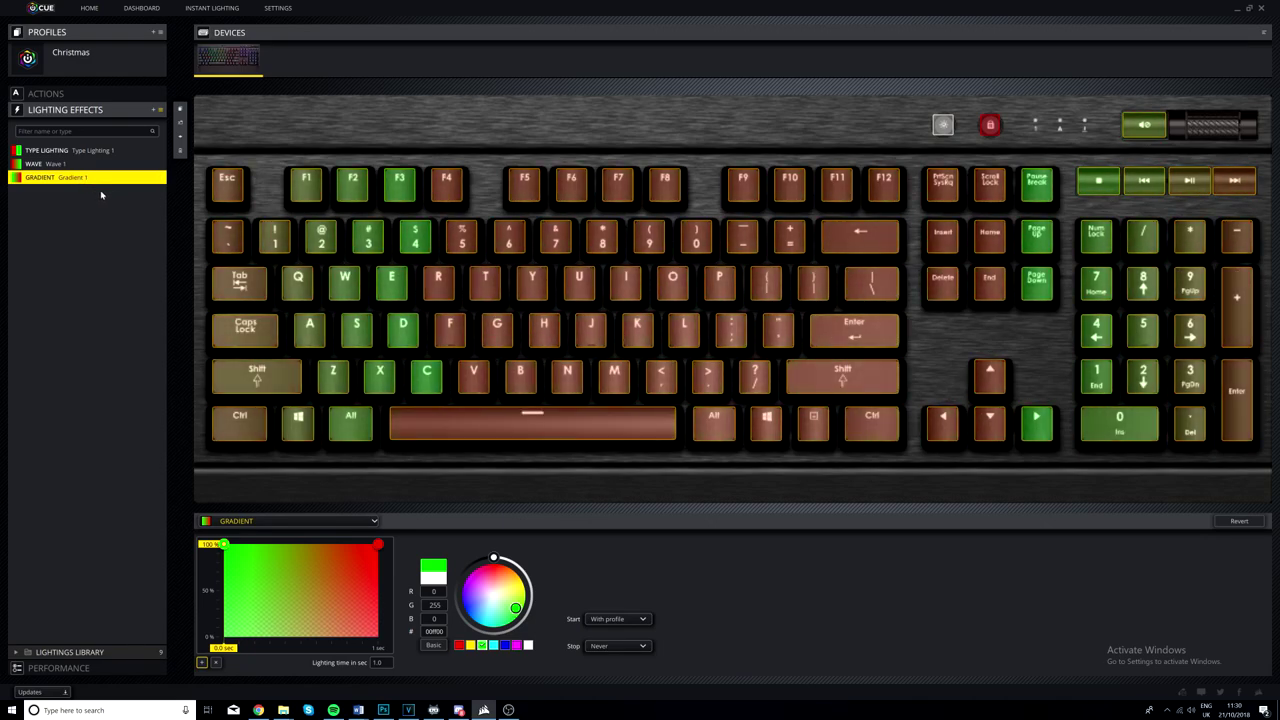
click(93, 166)
Set the Type Lighting layer's alternating colours to white (first) and red (second), replacing red and green.
click(90, 150)
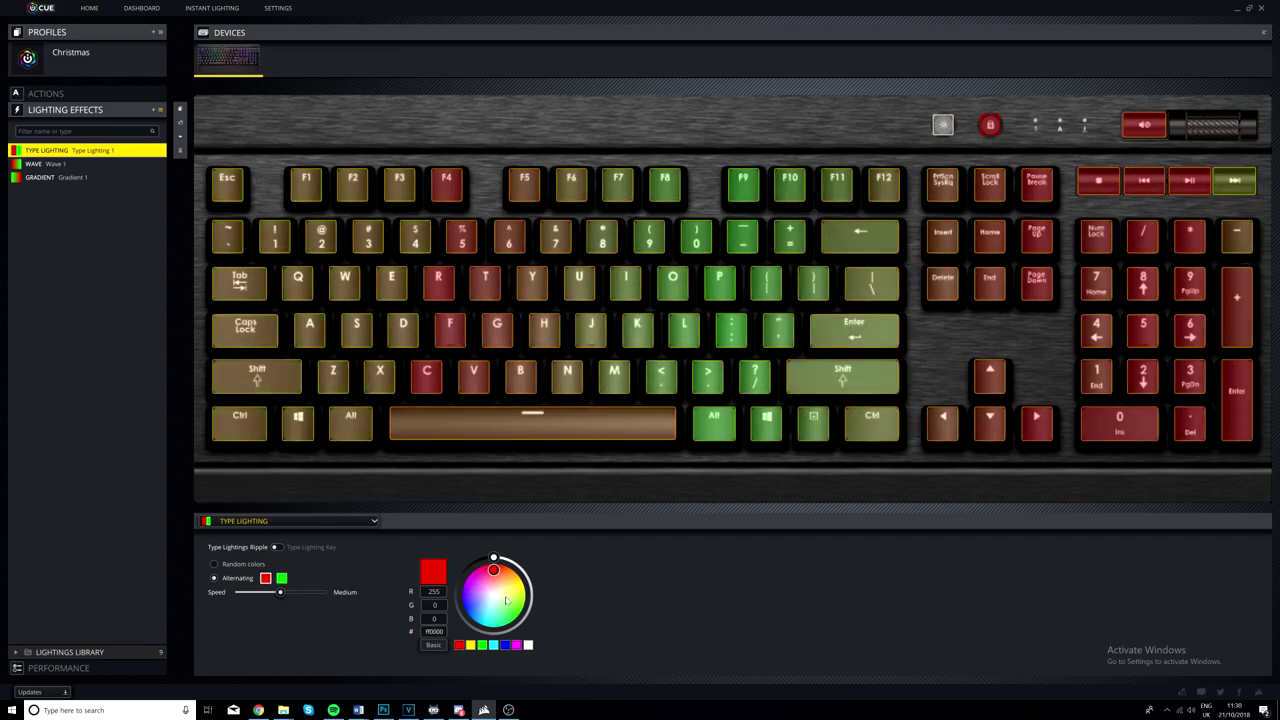
click(528, 644)
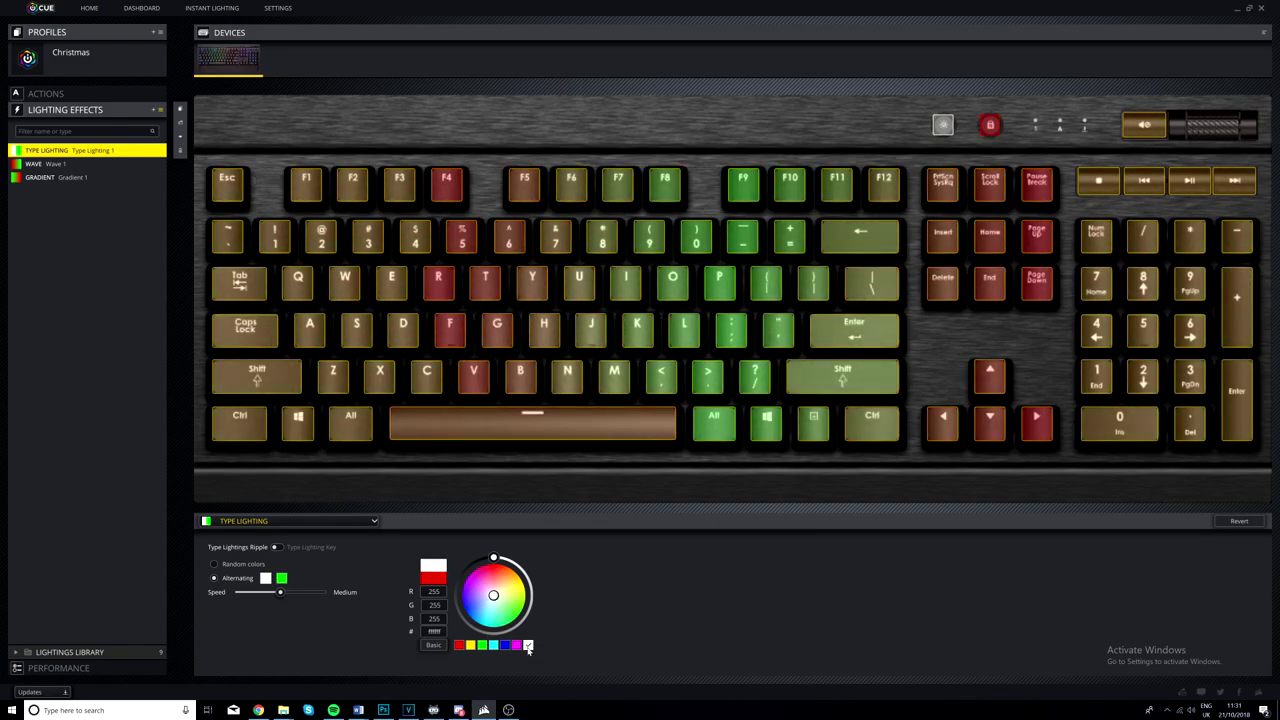
click(281, 578)
click(458, 645)
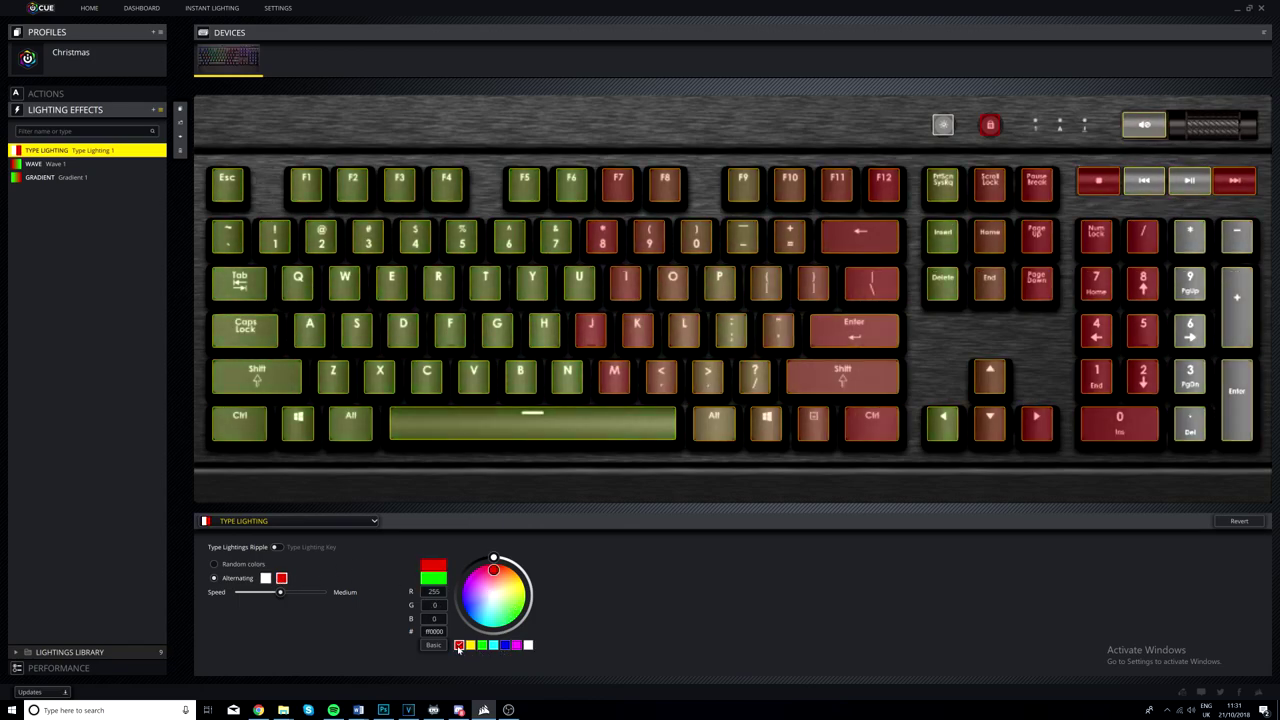